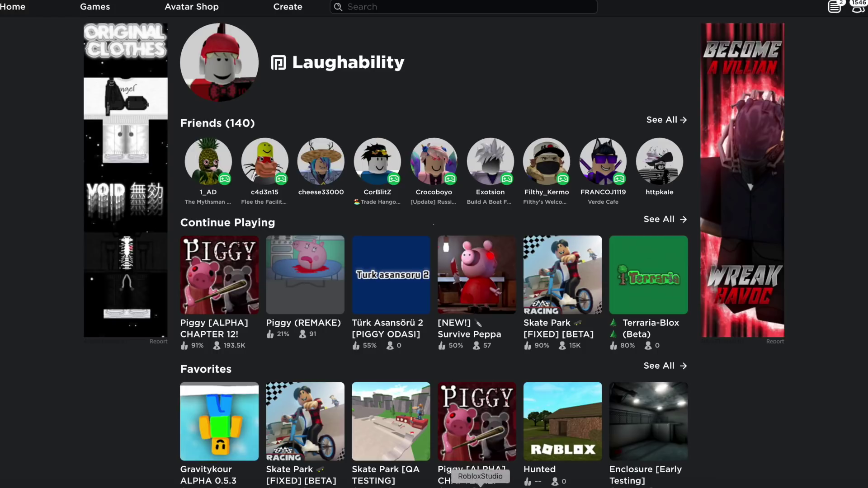
Switch to Roblox Studio and ignore the detected auto-recovered file
click(480, 486)
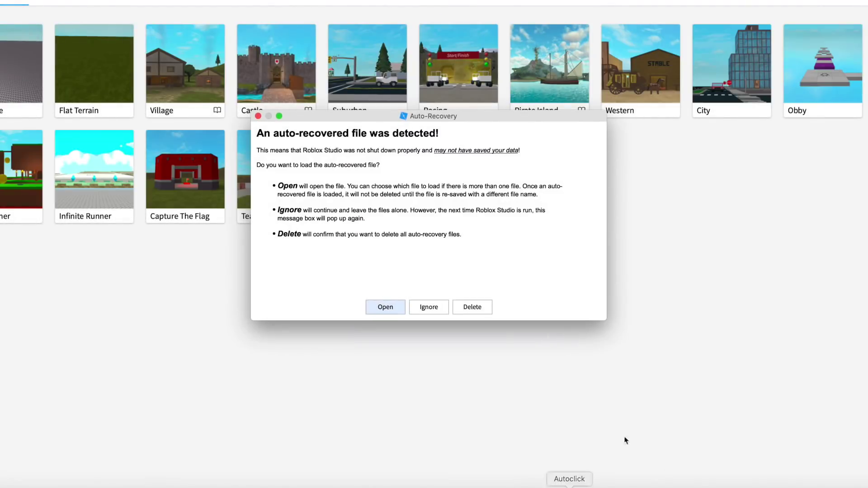
click(445, 310)
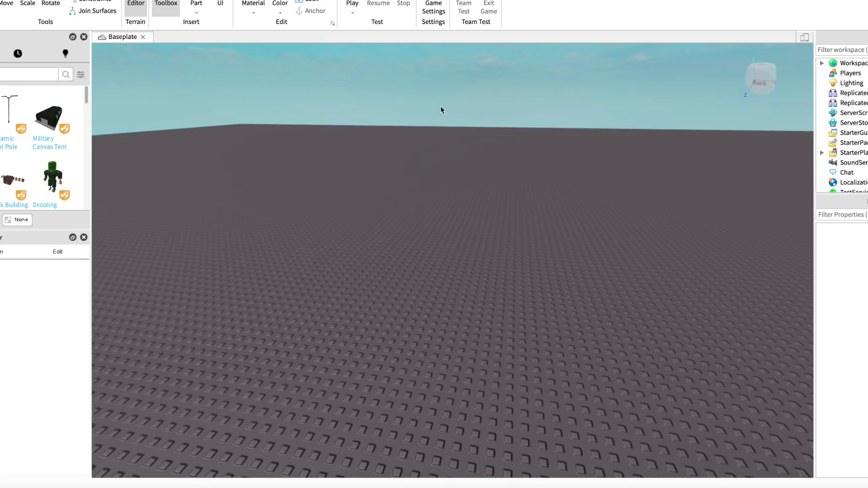
Search the model library for kohl and insert the Kohl's Admin Infinite model onto the baseplate
drag(514, 235, 511, 244)
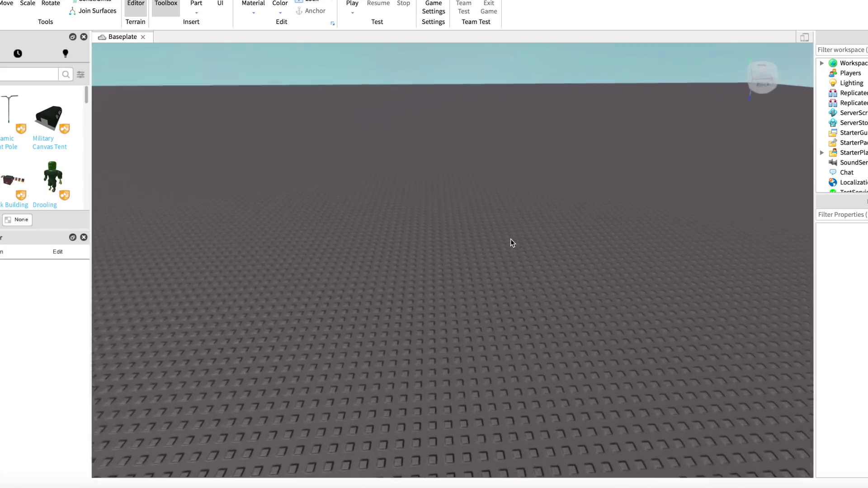
scroll(518, 291, up, 3)
drag(518, 291, 525, 292)
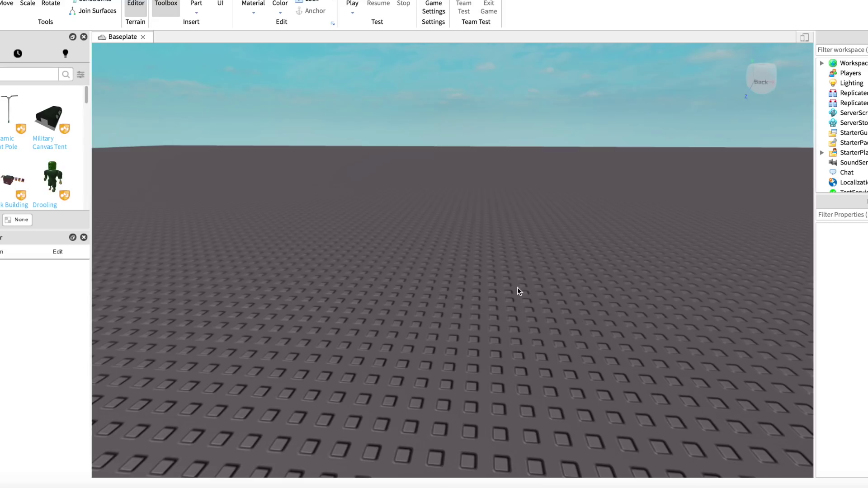
click(30, 74)
text(kohls admin)
key(Return)
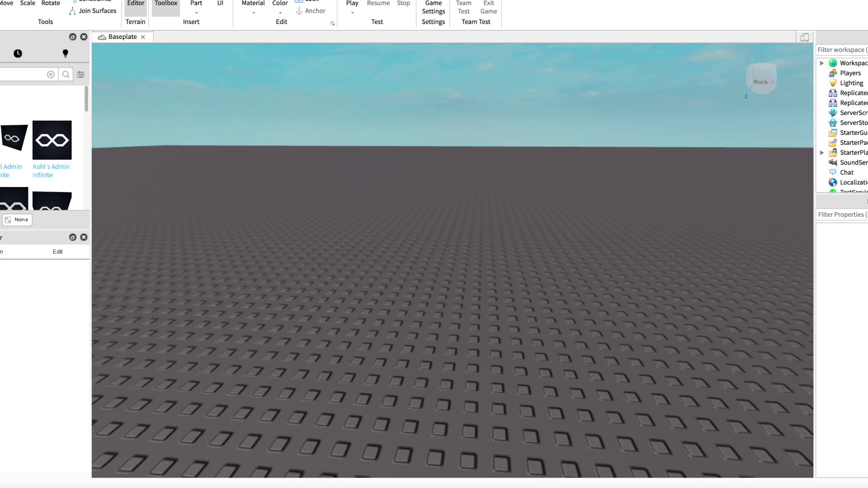
click(52, 140)
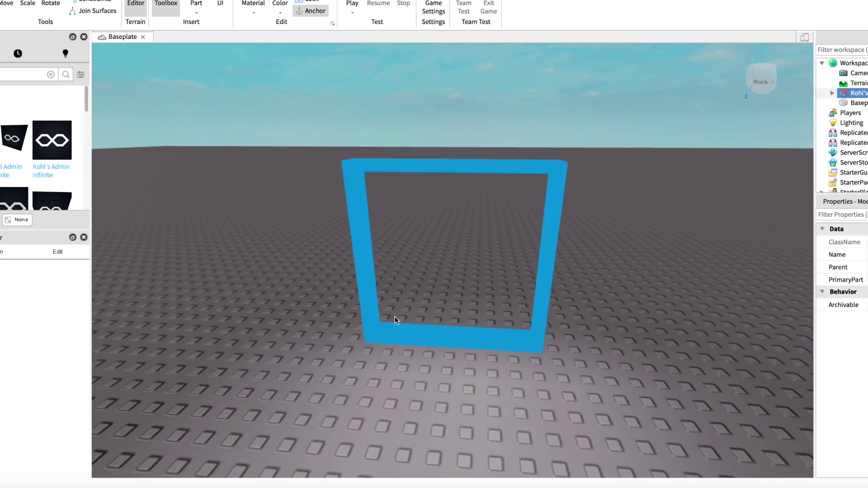
Move the Kohl's Admin Infinite model out of the way with the Move tool and deselect it
scroll(510, 272, down, 5)
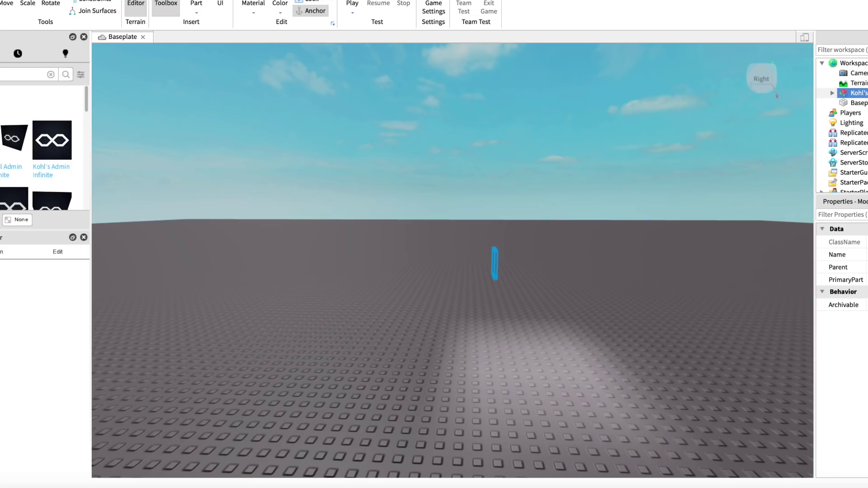
drag(452, 226, 427, 198)
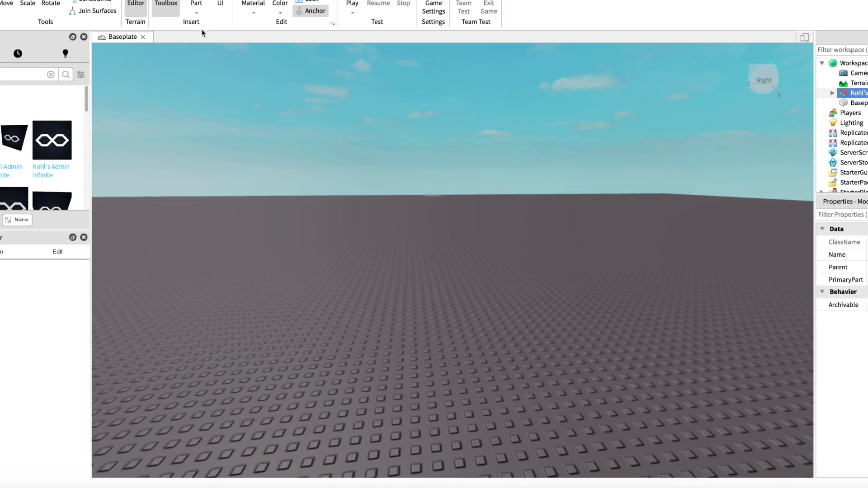
click(7, 8)
click(401, 190)
drag(425, 246, 484, 262)
scroll(421, 243, up, 5)
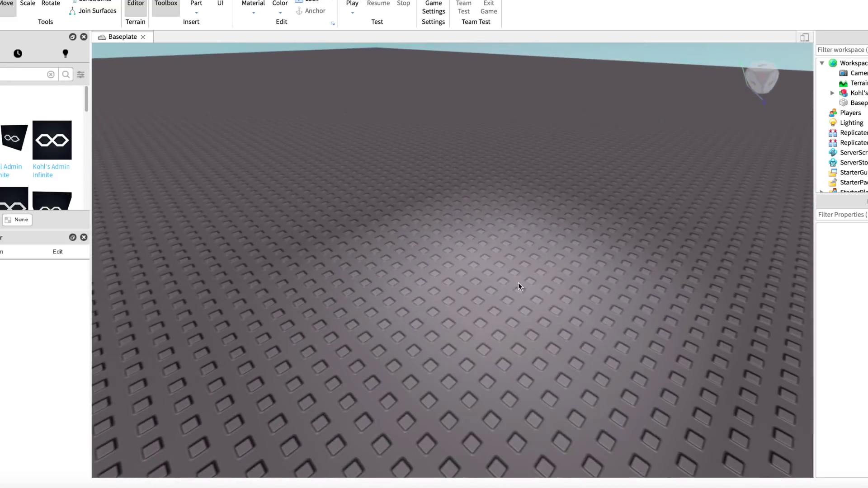
scroll(518, 287, down, 5)
click(496, 316)
scroll(566, 343, down, 3)
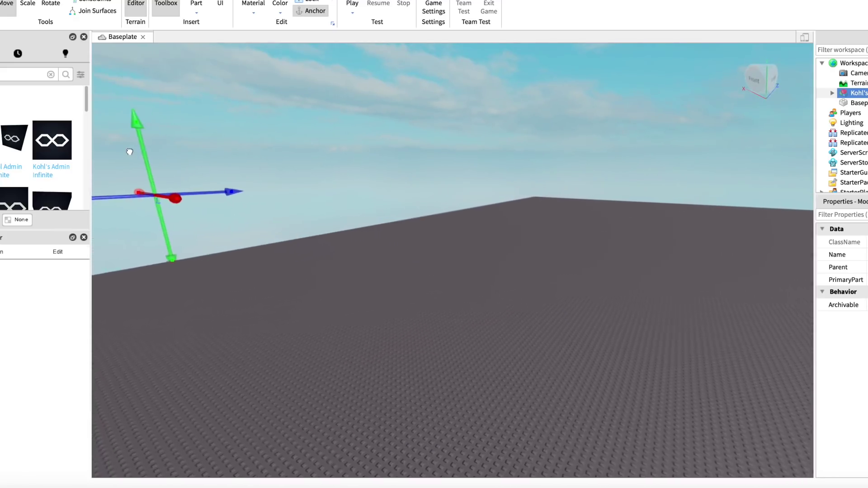
scroll(291, 192, up, 5)
click(359, 217)
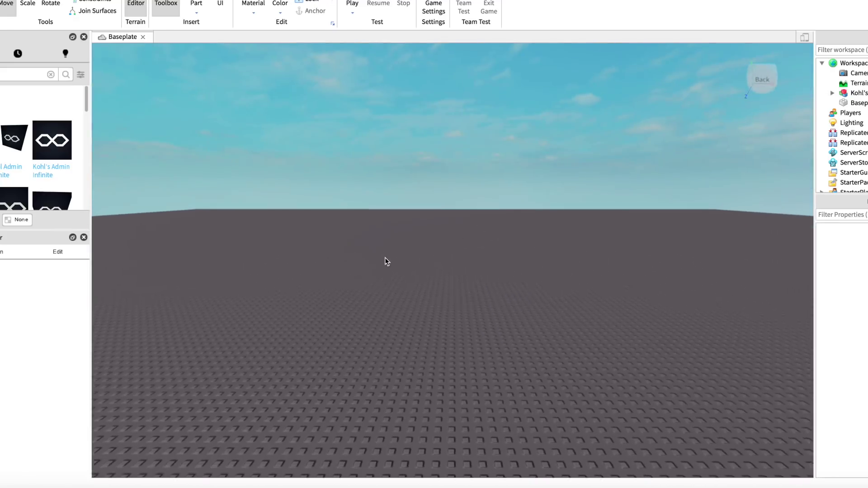
Search the model library for map, insert the Roblox Studio's City model on the baseplate and deselect it
scroll(681, 252, down, 3)
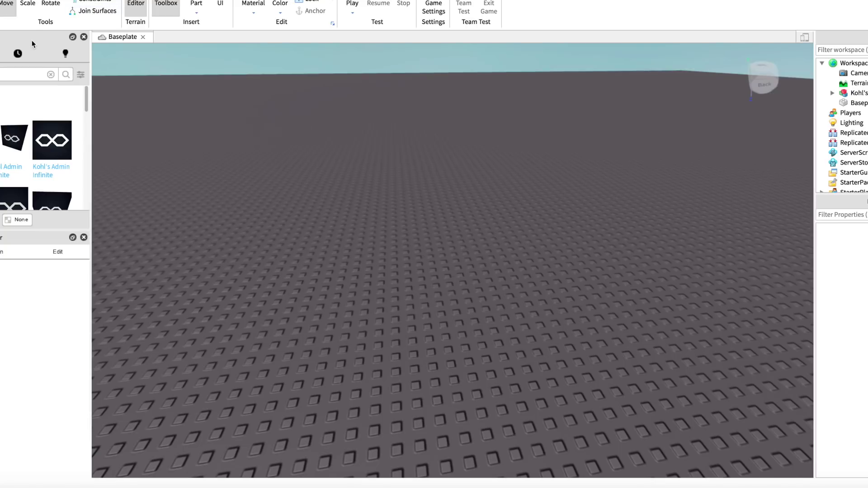
click(15, 75)
key(ctrl+a)
text(map)
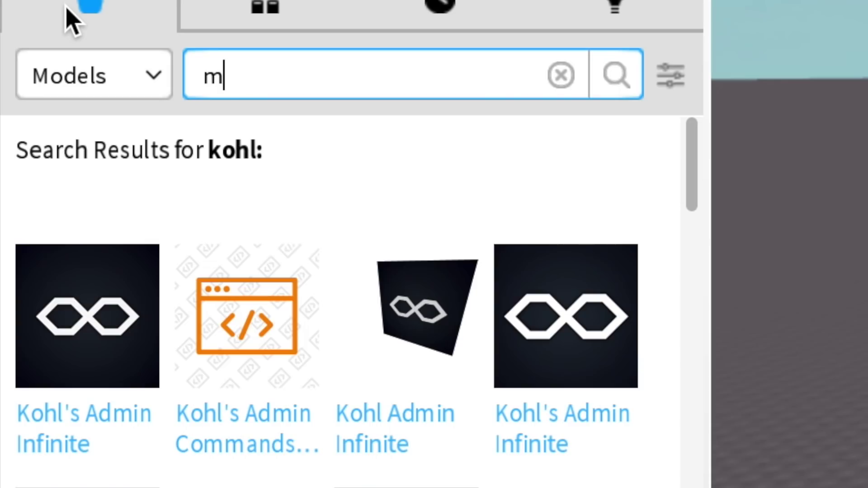
key(Return)
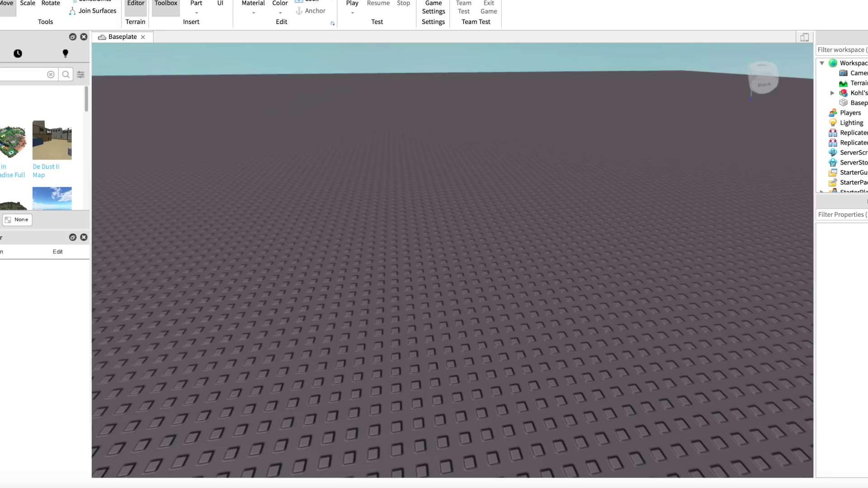
scroll(18, 164, down, 2)
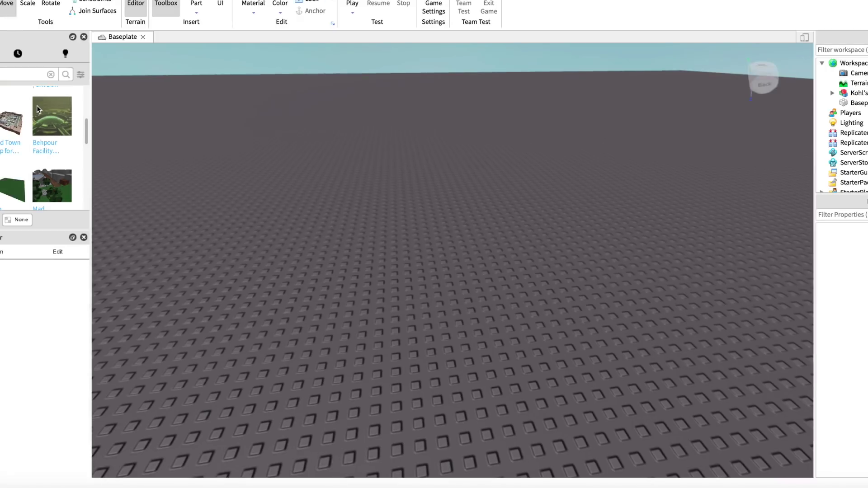
click(37, 105)
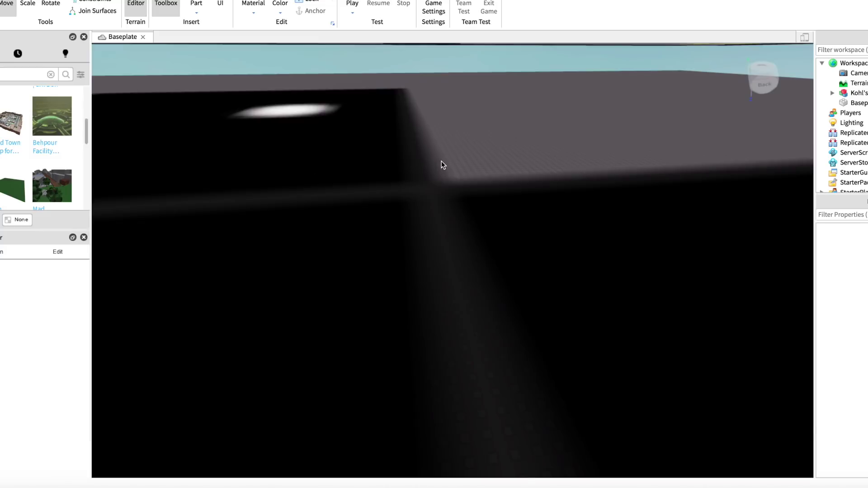
key(f)
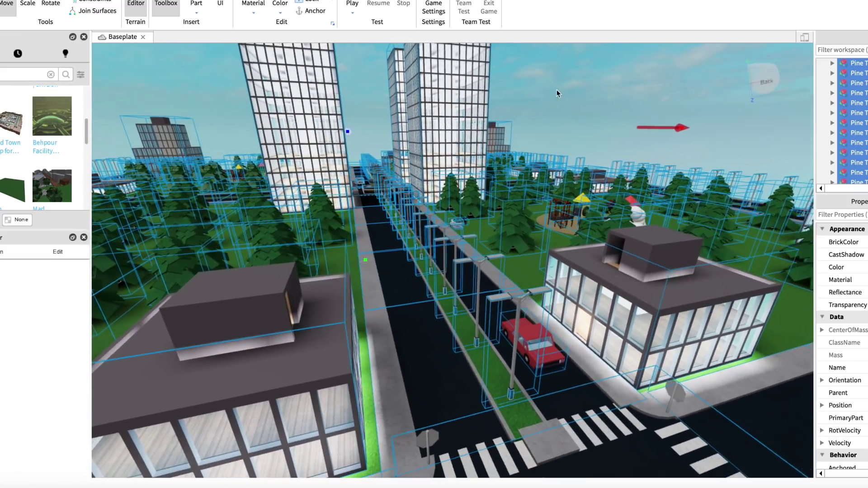
click(560, 88)
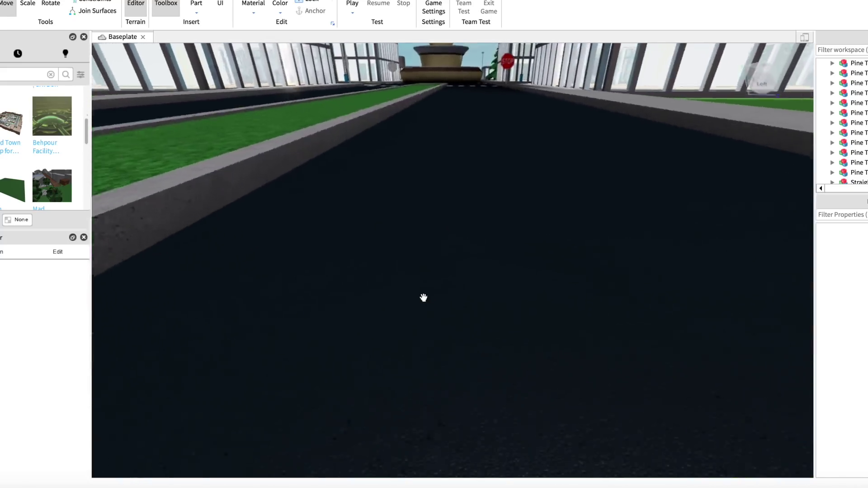
Examine the inserted city's streets, central fountain and glass towers, both up close and from above
scroll(425, 294, down, 5)
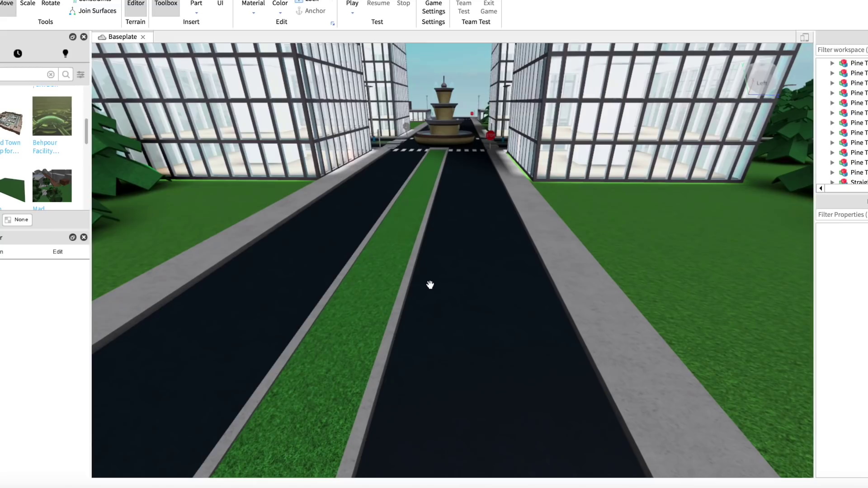
scroll(430, 285, up, 10)
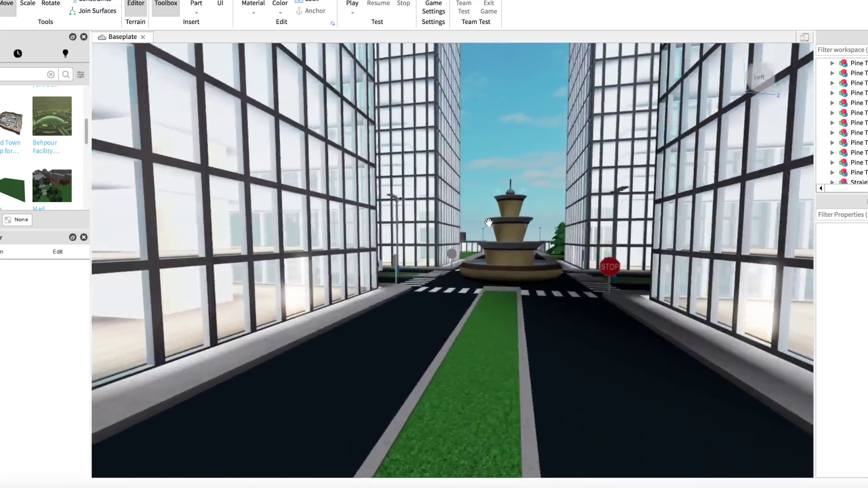
scroll(511, 252, down, 8)
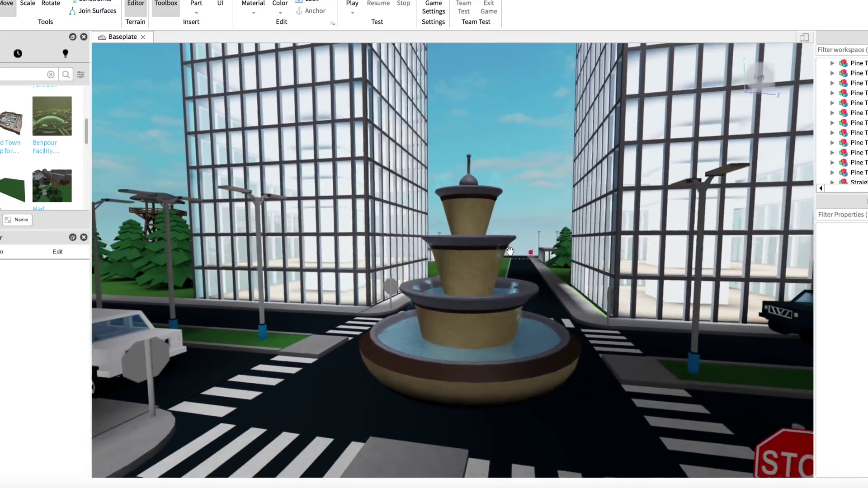
scroll(511, 252, up, 2)
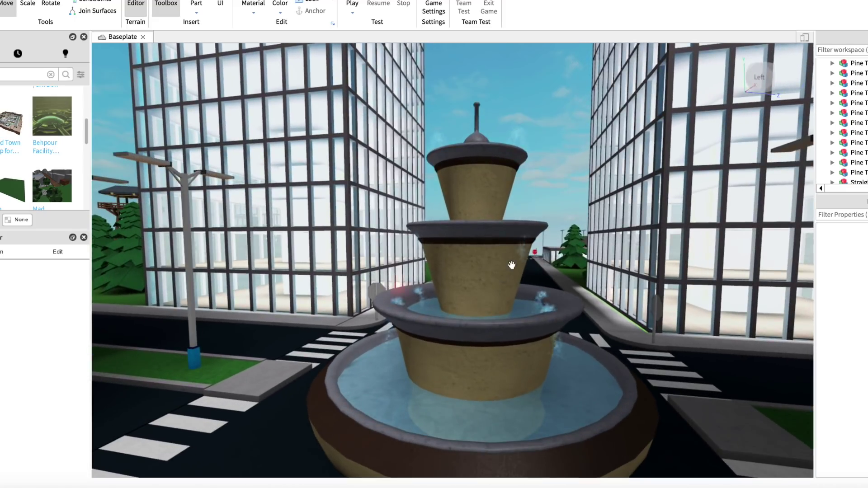
key(a)
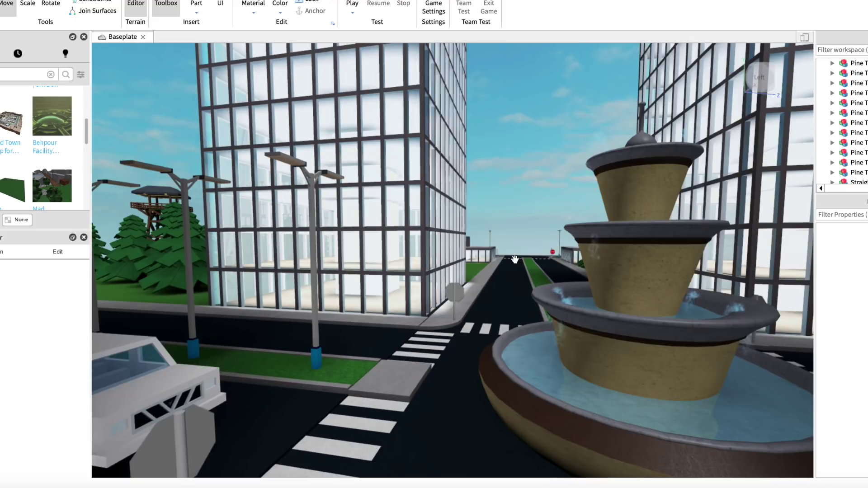
scroll(515, 259, down, 10)
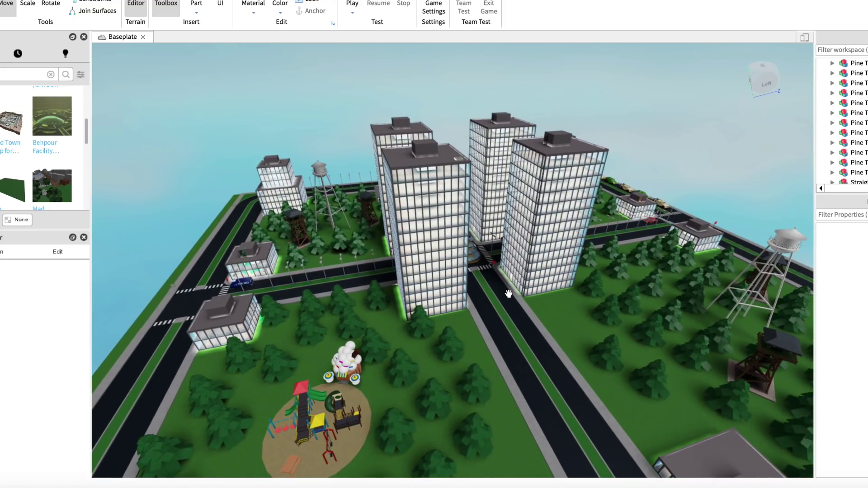
scroll(508, 294, up, 5)
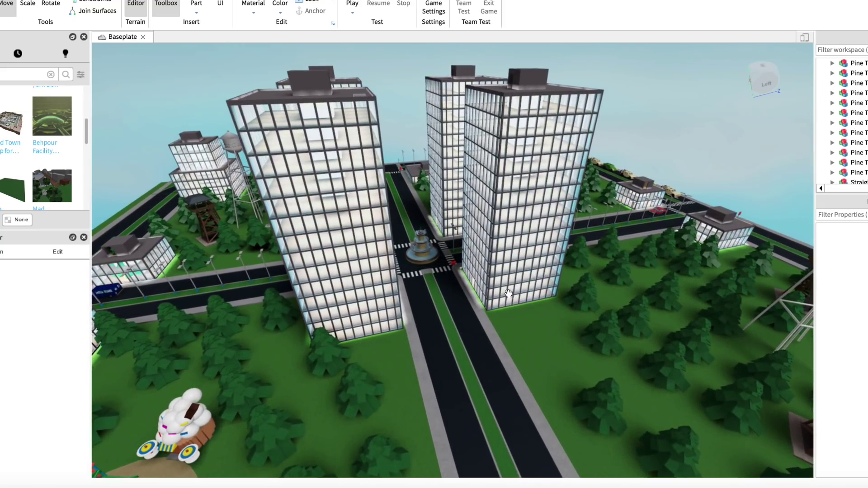
scroll(509, 294, up, 5)
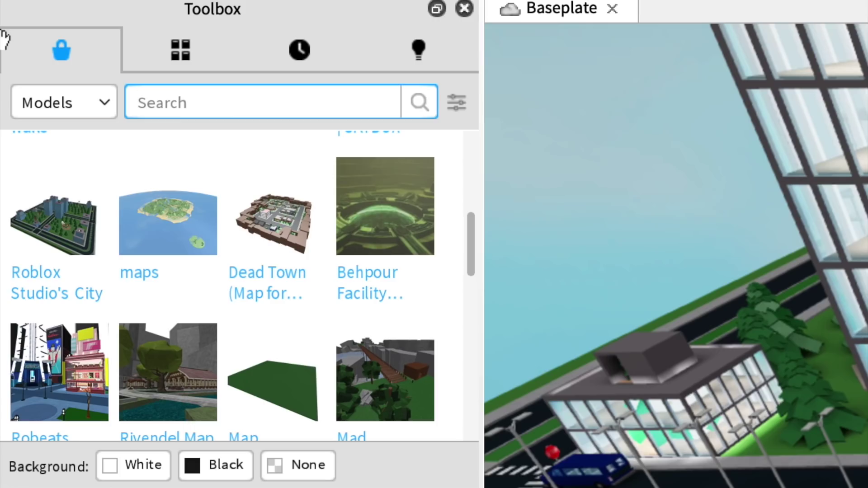
Search the model library for murder models and insert the Blood Splatter model near the city's fountain
text(m)
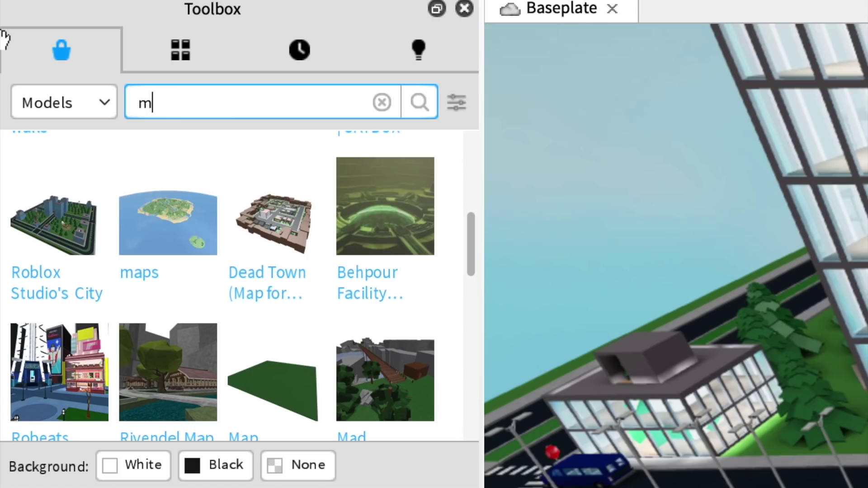
text(urd)
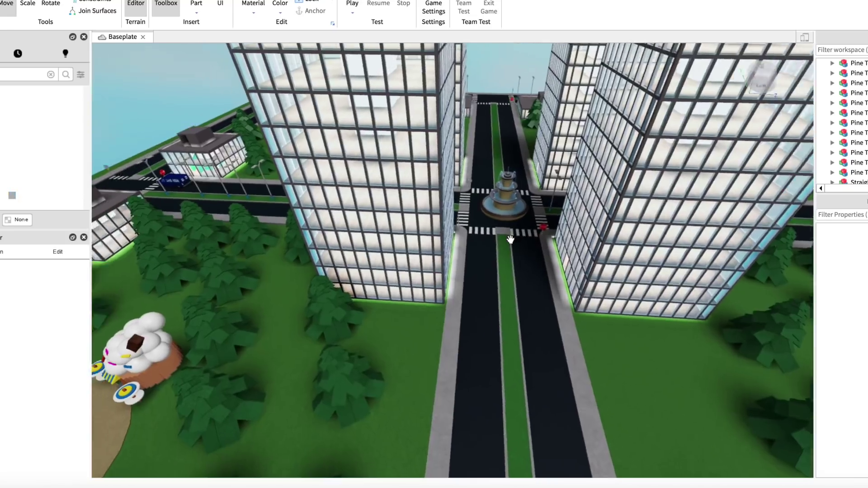
scroll(510, 239, up, 5)
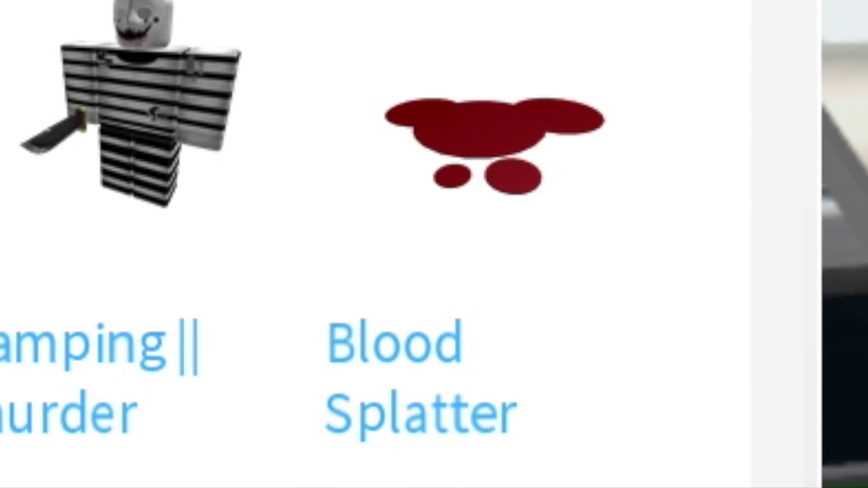
click(495, 144)
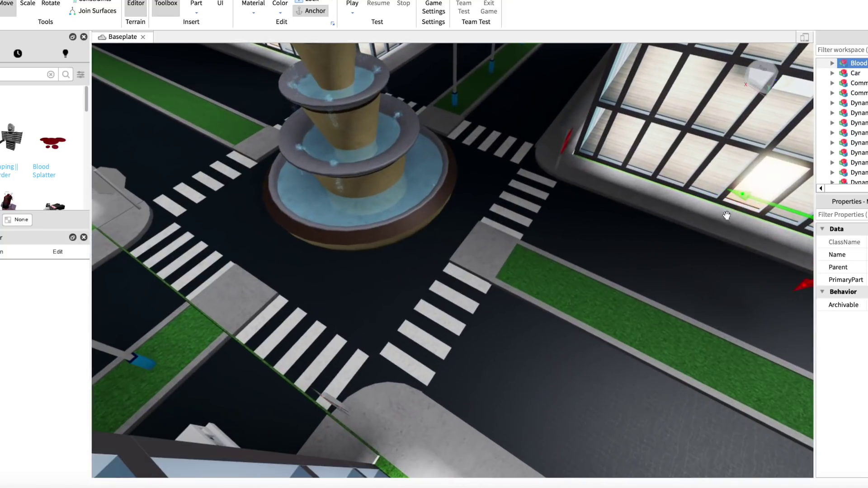
Move the Blood Splatter beside the fountain and scale it up until it spreads across most of the city
drag(726, 199, 532, 247)
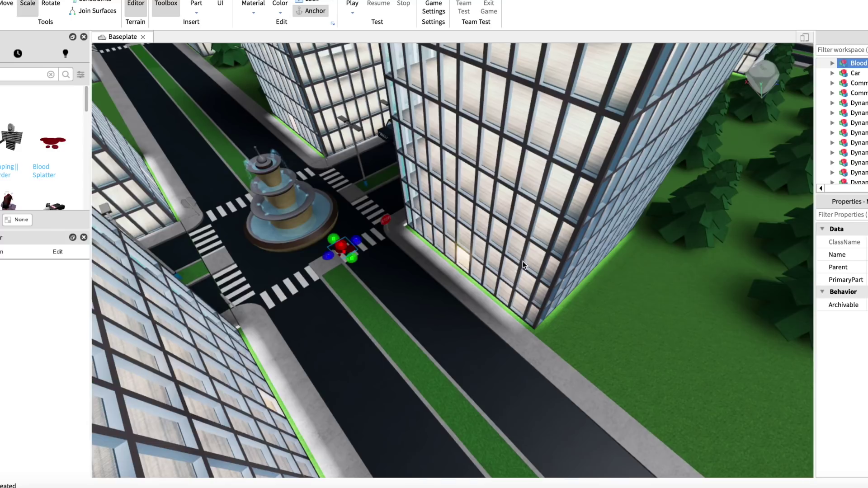
key(w)
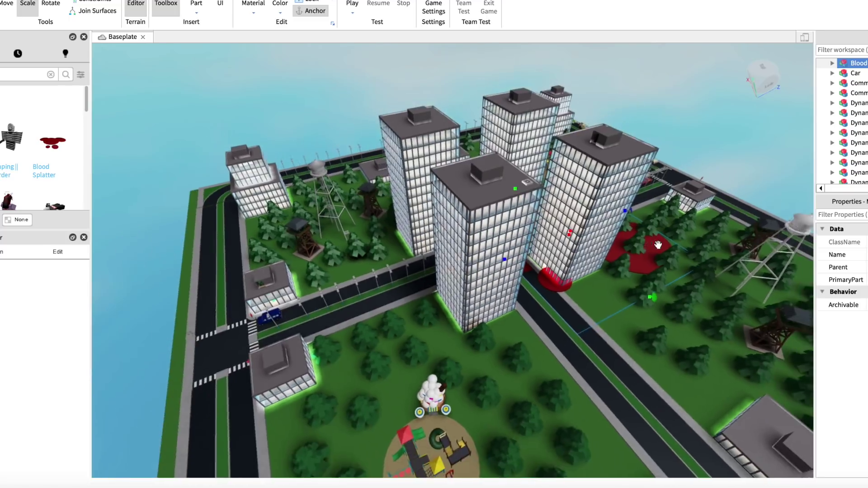
scroll(319, 332, down, 2)
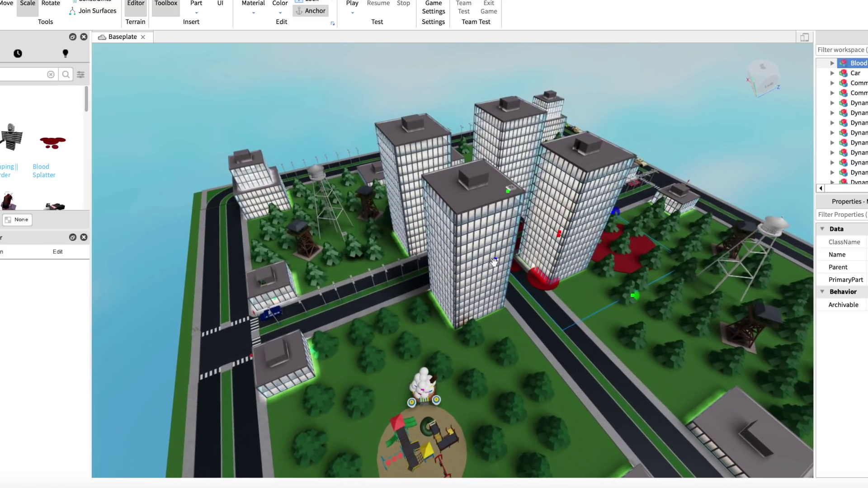
key(a)
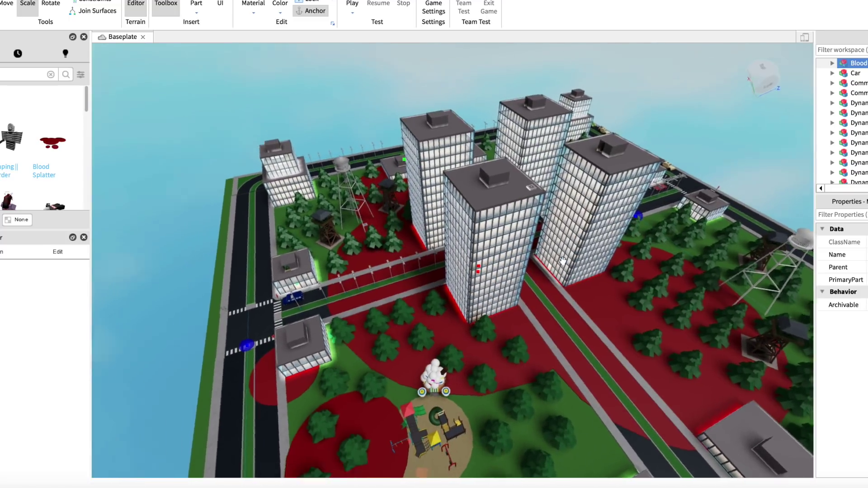
key(d)
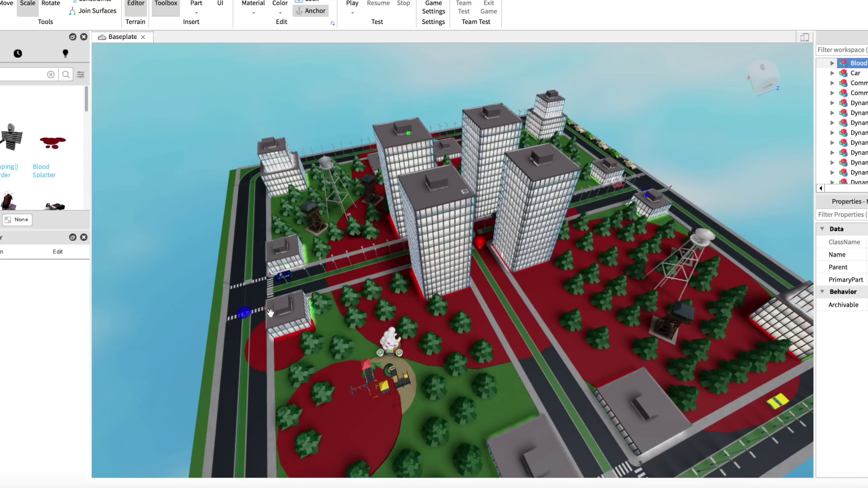
Examine the city's objects in the workspace hierarchy, from a selected tower and the spawns down to the pine trees and baseplates
key(d)
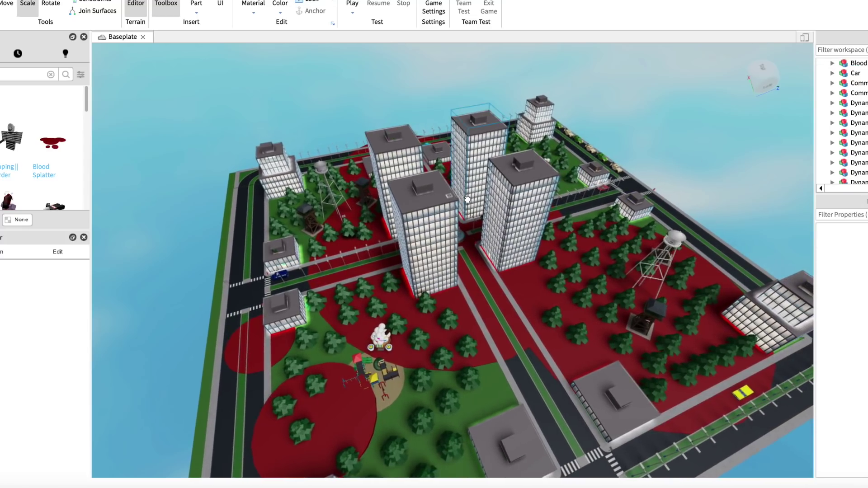
click(468, 198)
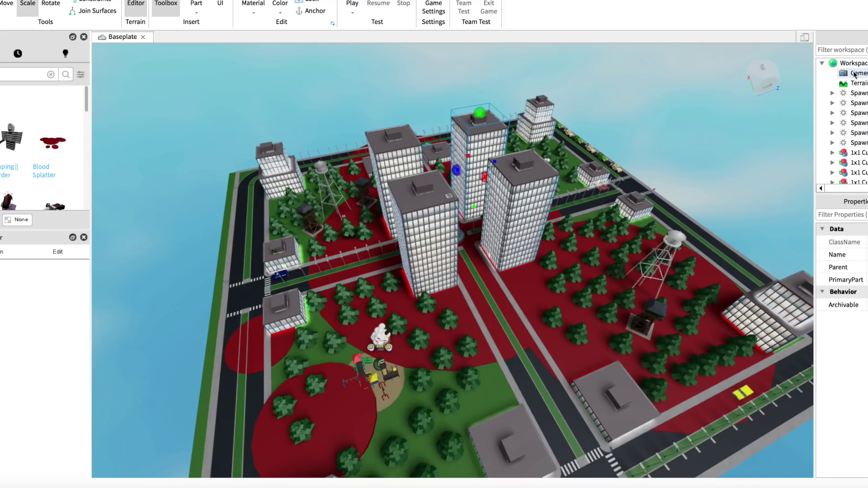
click(862, 134)
scroll(864, 136, down, 3)
scroll(864, 135, up, 10)
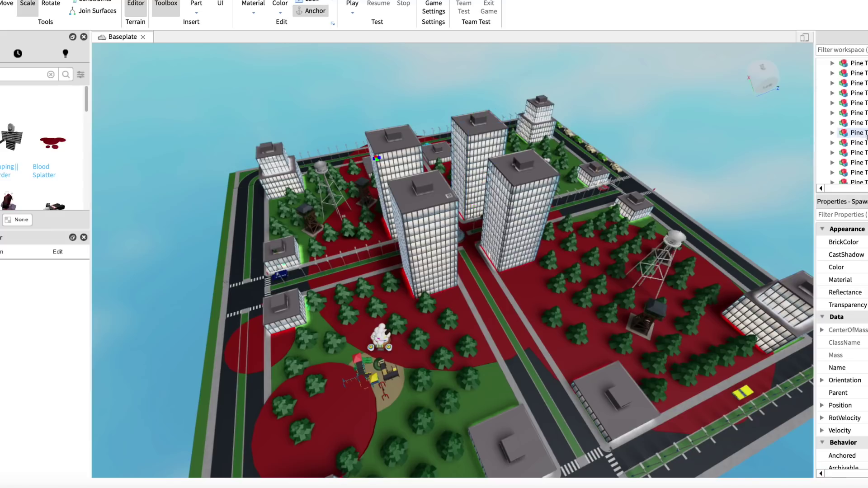
scroll(863, 137, right, 2)
scroll(862, 137, left, 2)
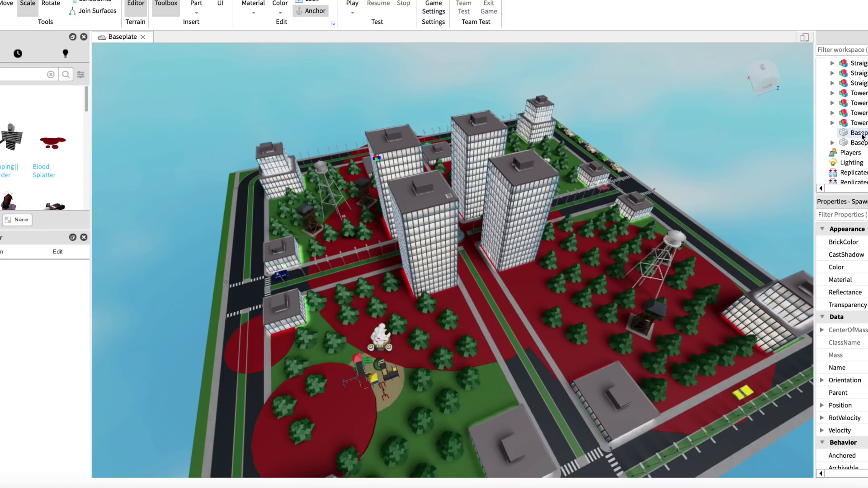
shift+click(853, 152)
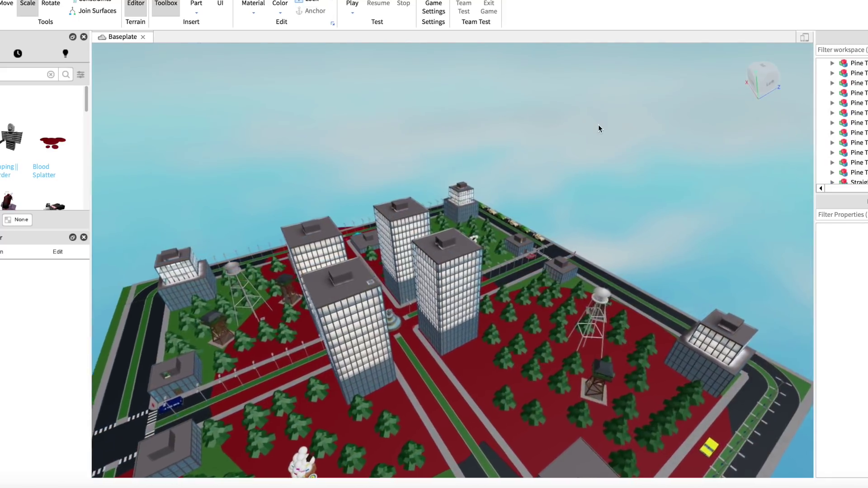
Examine the blood-covered city from above and at street level around the fountain, glass towers and playground
scroll(630, 184, up, 10)
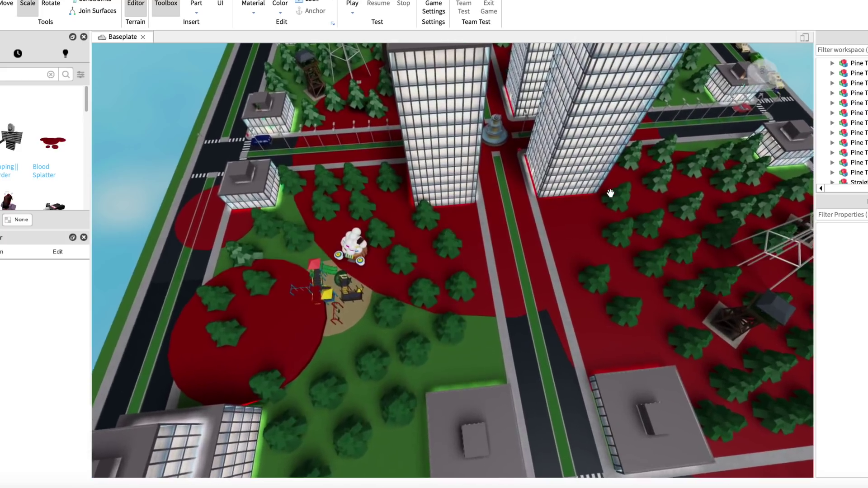
scroll(610, 193, up, 10)
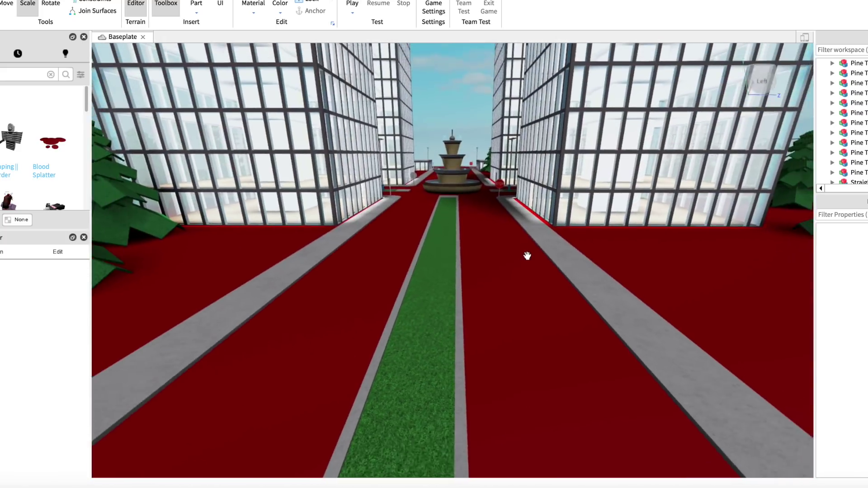
scroll(526, 255, up, 10)
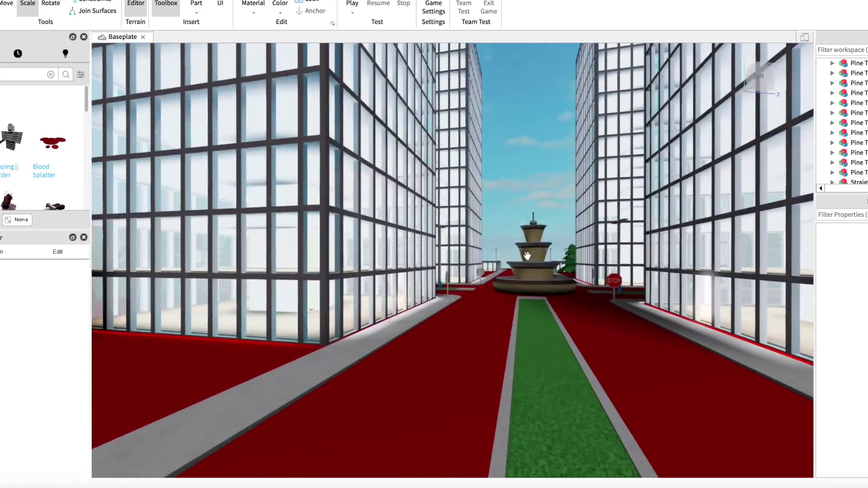
scroll(527, 255, down, 10)
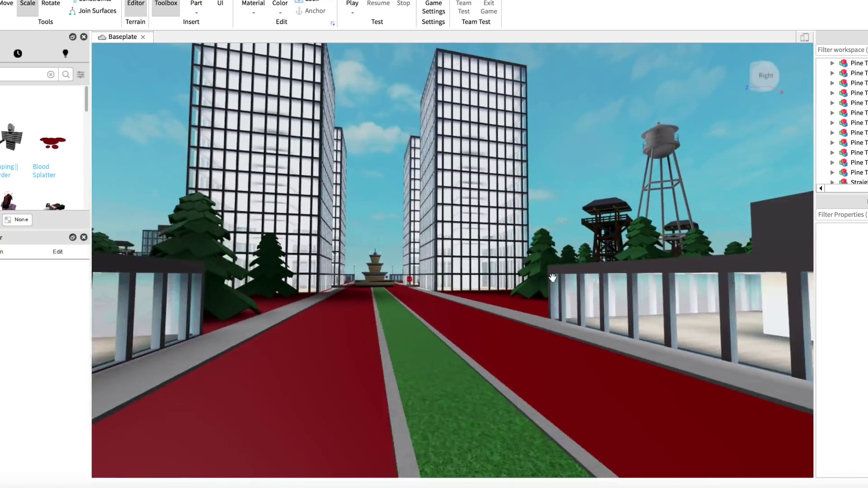
scroll(552, 277, down, 15)
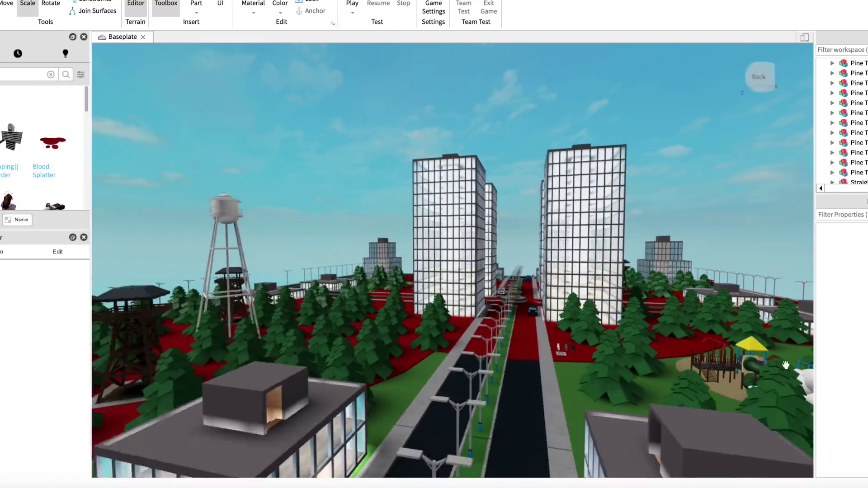
scroll(786, 366, down, 5)
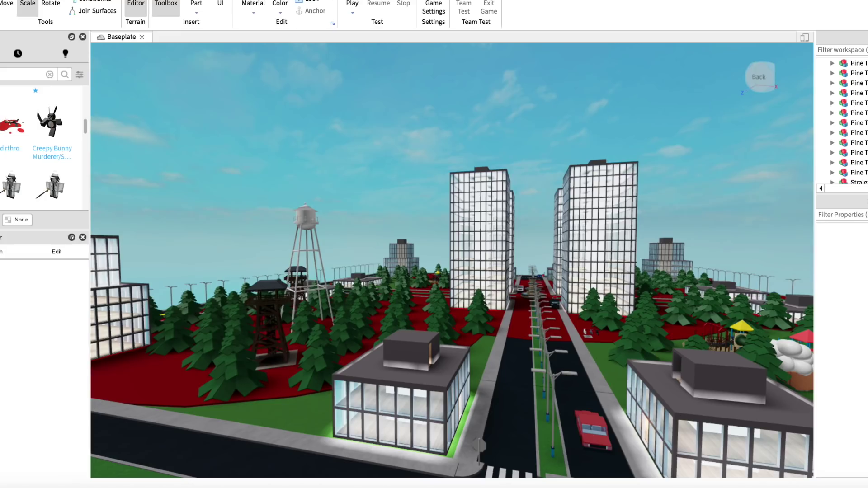
Insert the hanging-figure crime scene model with police tape and blood near the road intersection, and inspect it up close
scroll(529, 267, up, 10)
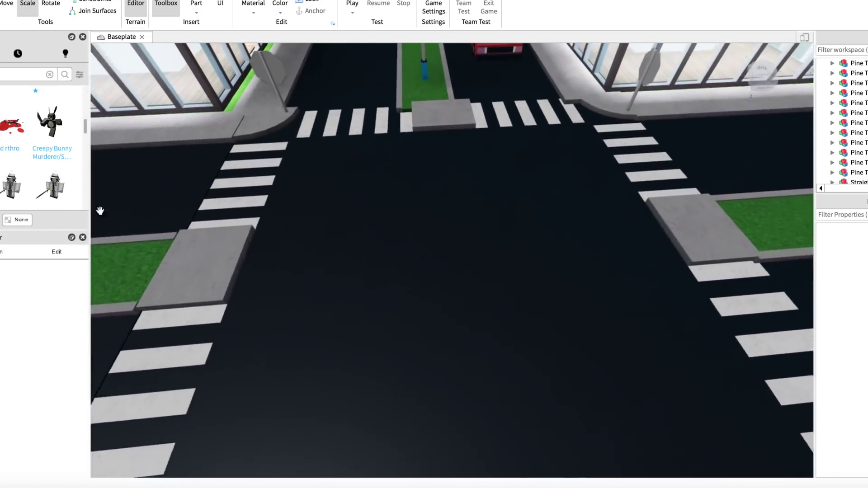
click(13, 123)
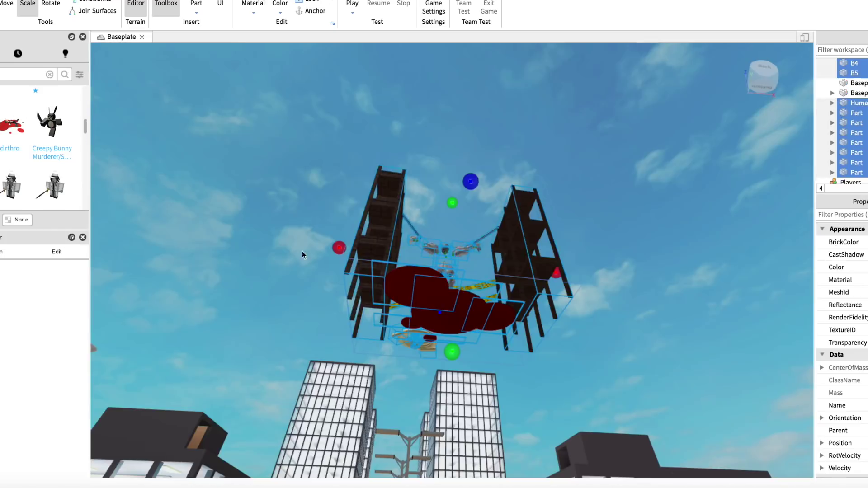
scroll(459, 231, up, 8)
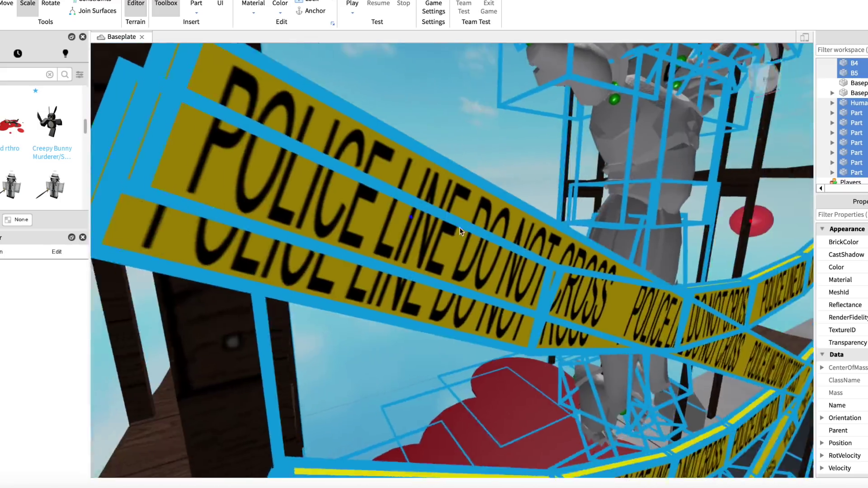
scroll(560, 172, down, 3)
key(a)
key(e)
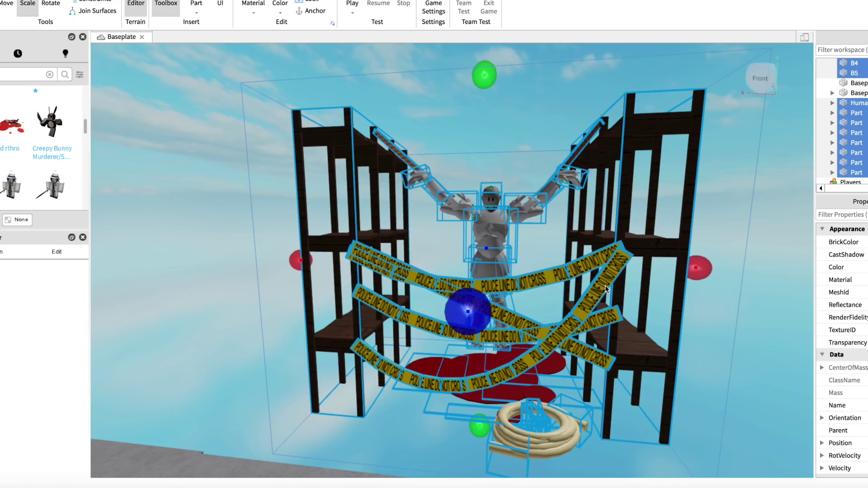
key(s)
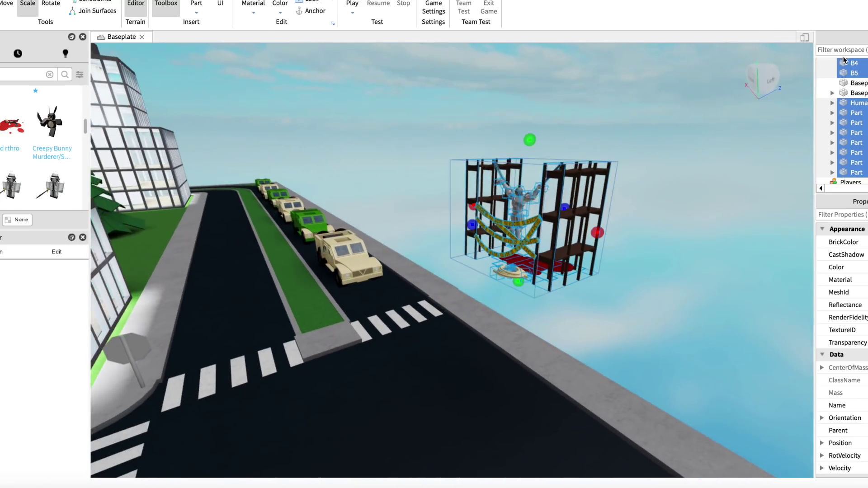
Filter the workspace by script and delete the Fire objects with their scripts from the crime scene's parts
scroll(844, 59, down, 10)
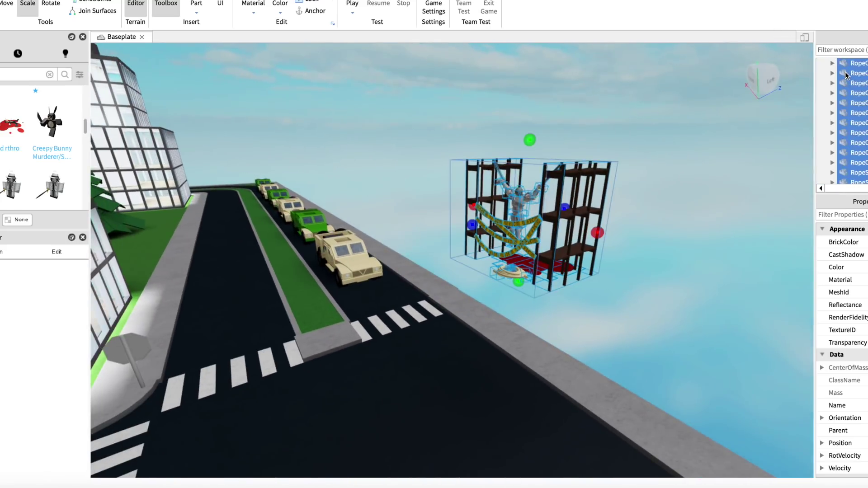
scroll(848, 68, down, 15)
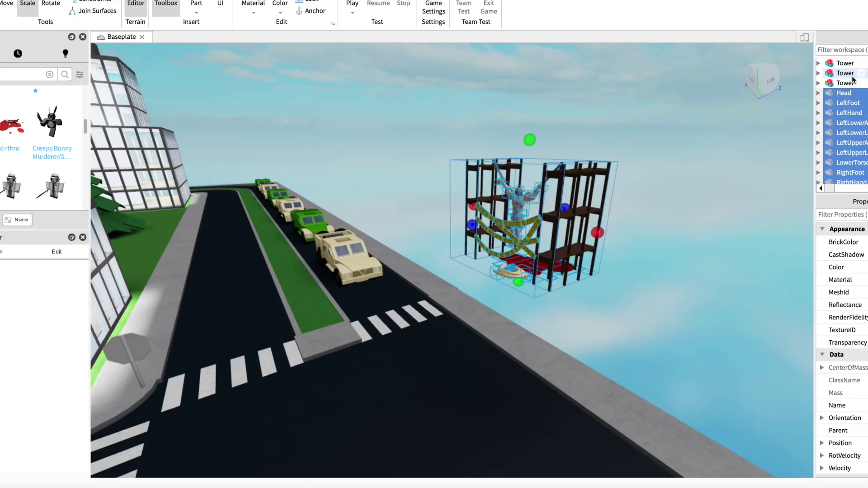
click(848, 51)
text(script)
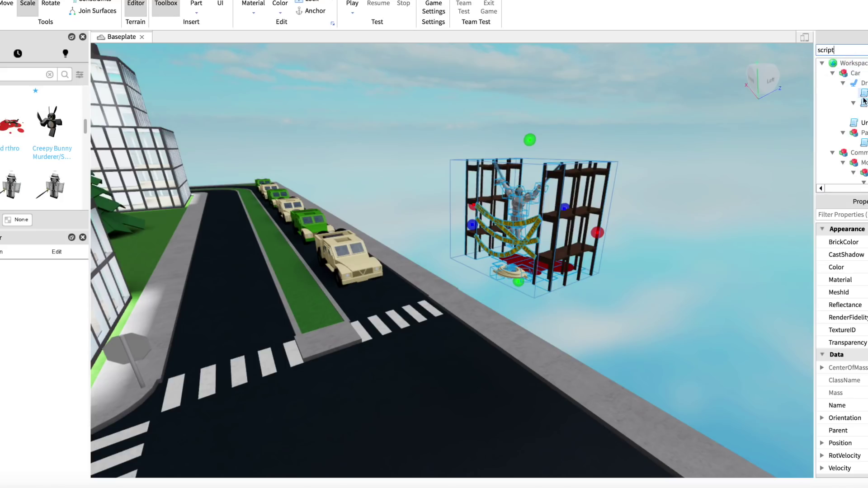
scroll(864, 101, down, 5)
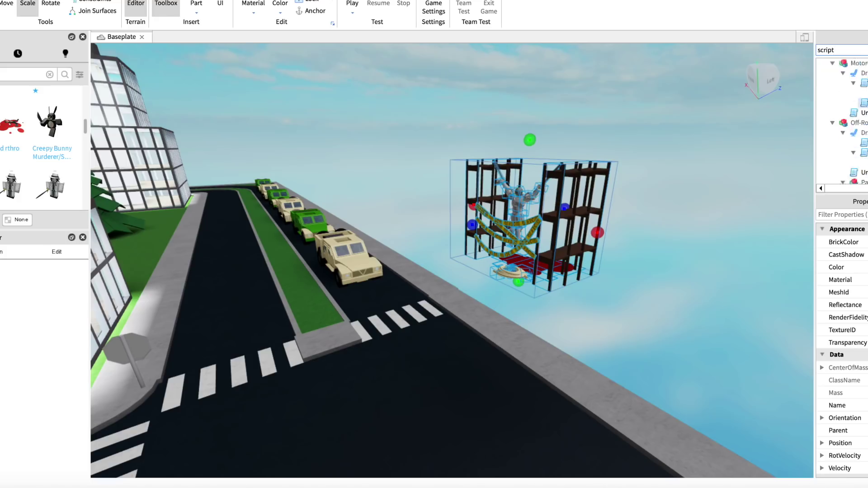
scroll(842, 122, down, 5)
scroll(866, 98, up, 1)
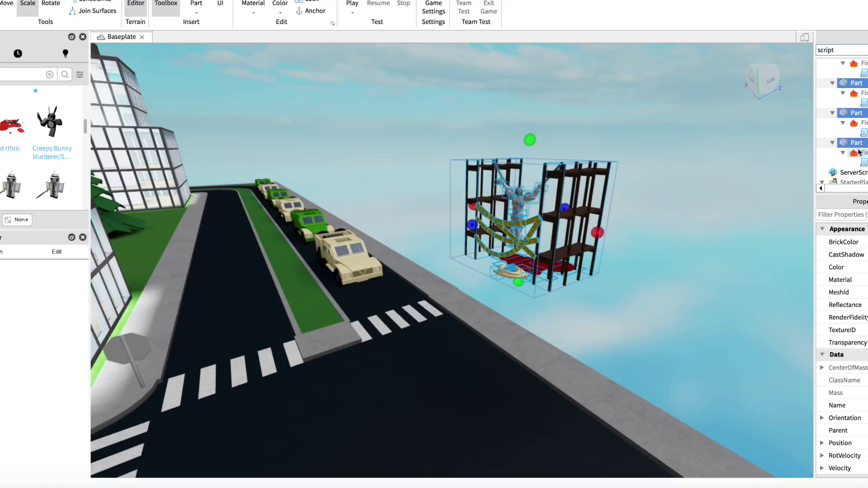
click(858, 154)
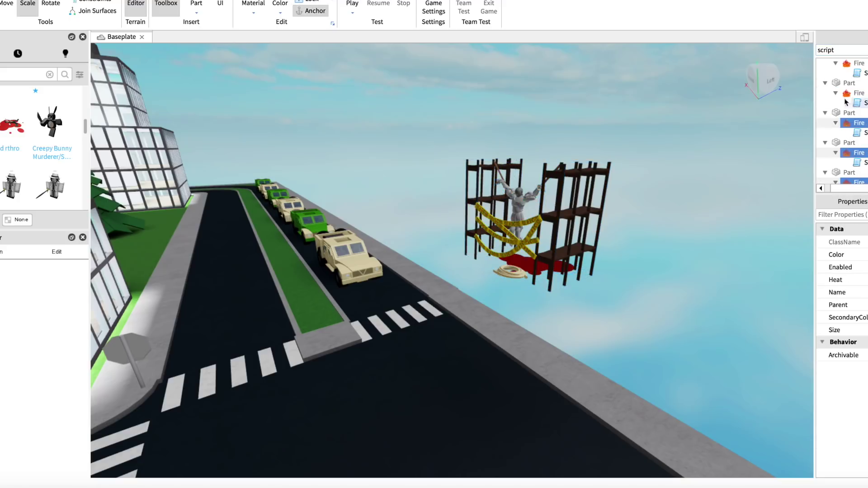
scroll(851, 70, up, 3)
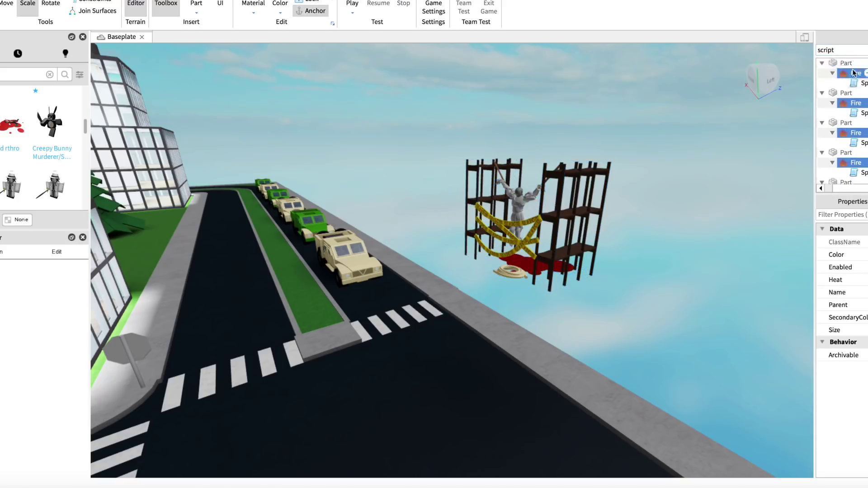
key(Delete)
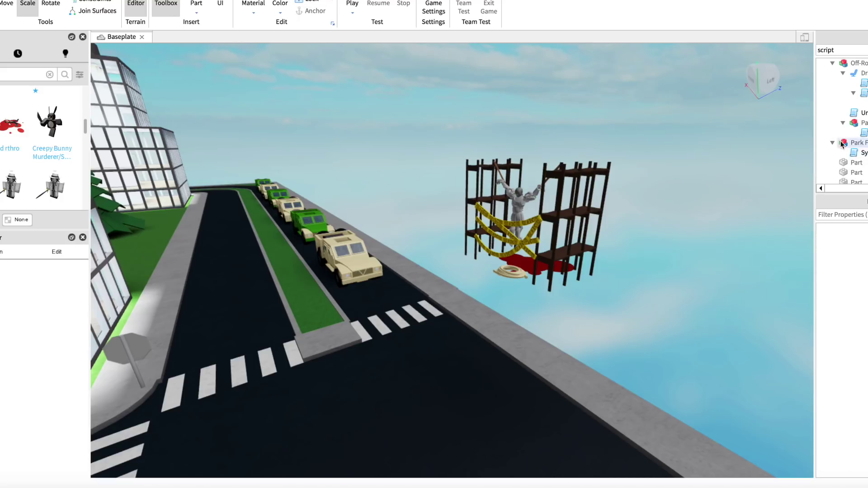
Look through the remaining scripts in the filtered workspace, including those of the dynamic lights
scroll(850, 147, down, 6)
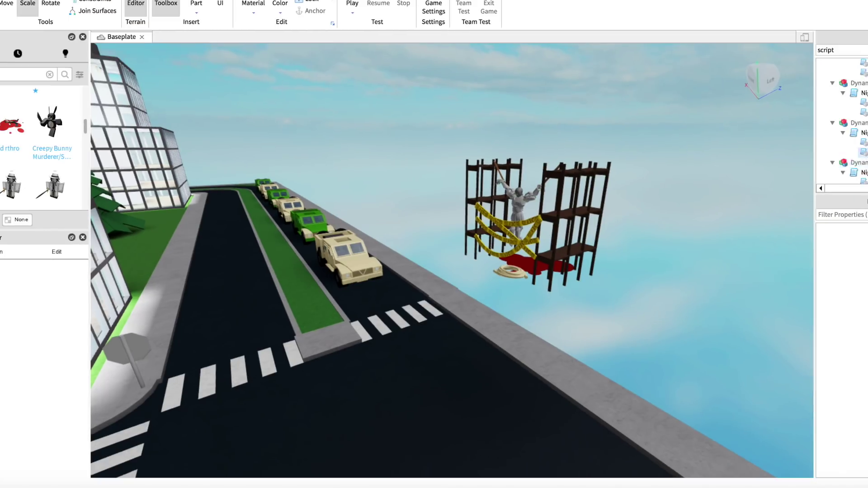
scroll(850, 136, up, 10)
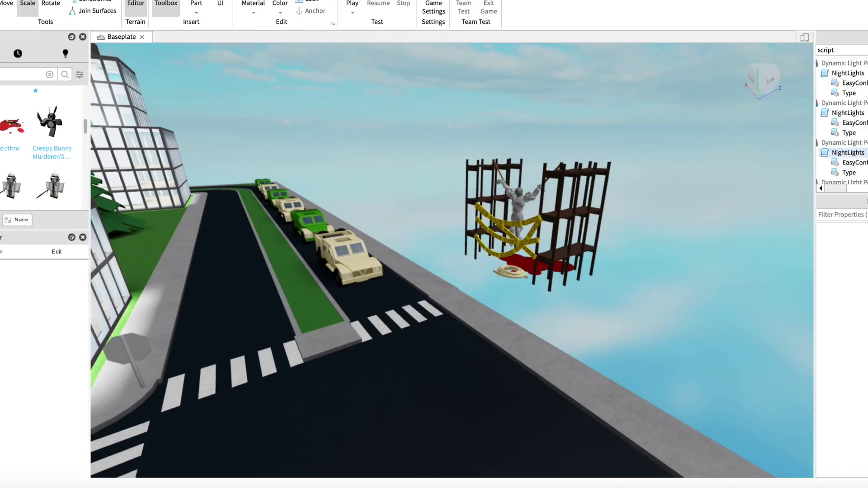
scroll(845, 122, down, 8)
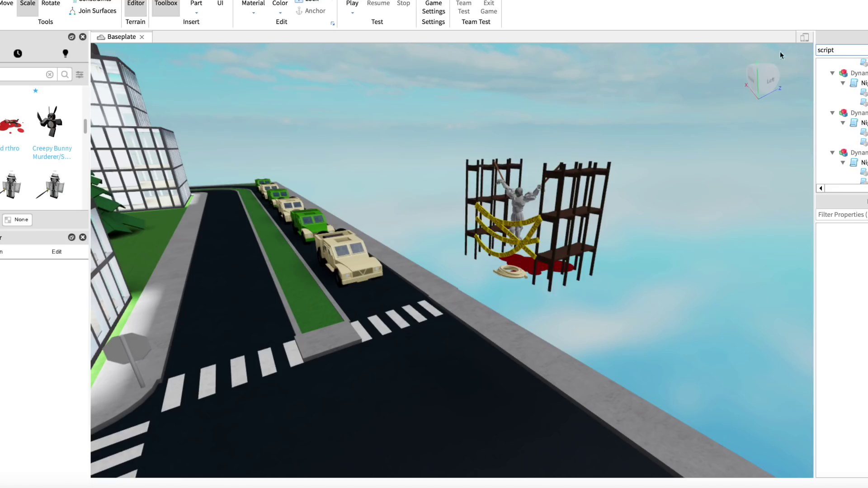
Try to select all parts of the floating crime scene together with an area selection, and clear the selection
key(f)
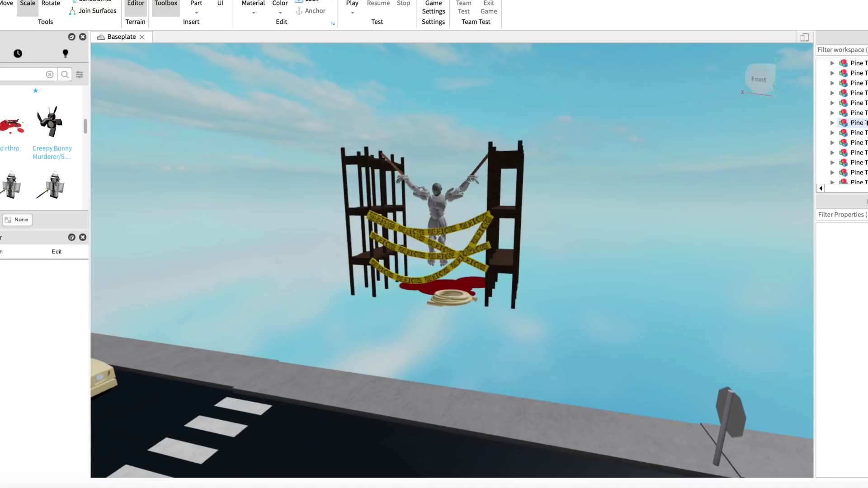
drag(325, 146, 592, 324)
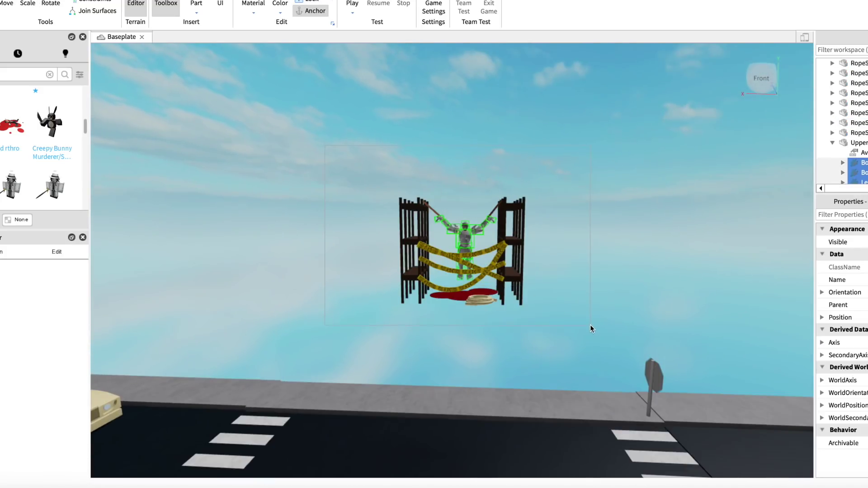
scroll(591, 329, down, 5)
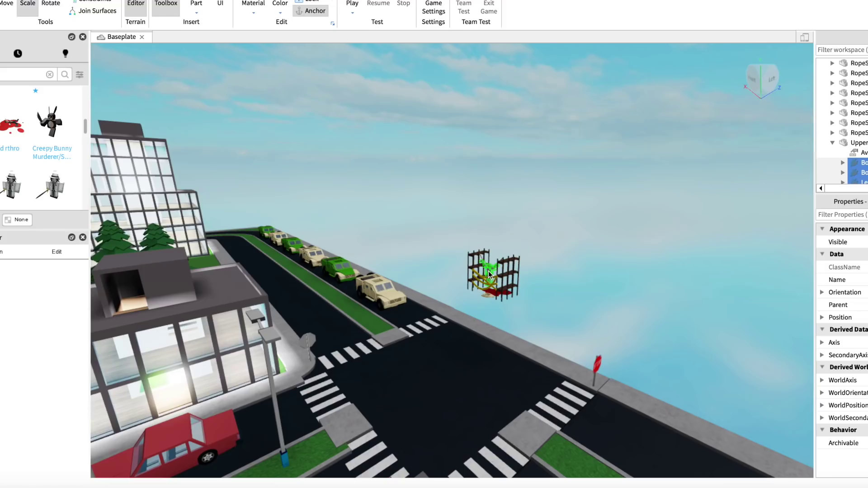
click(488, 271)
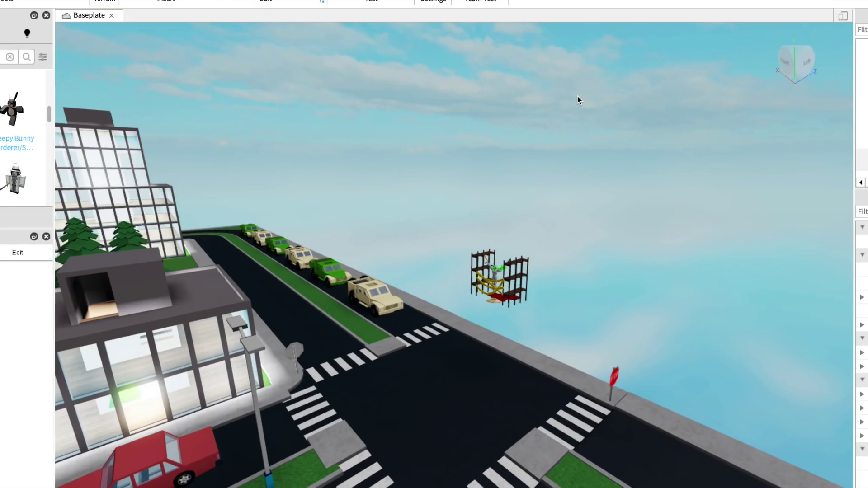
key(f)
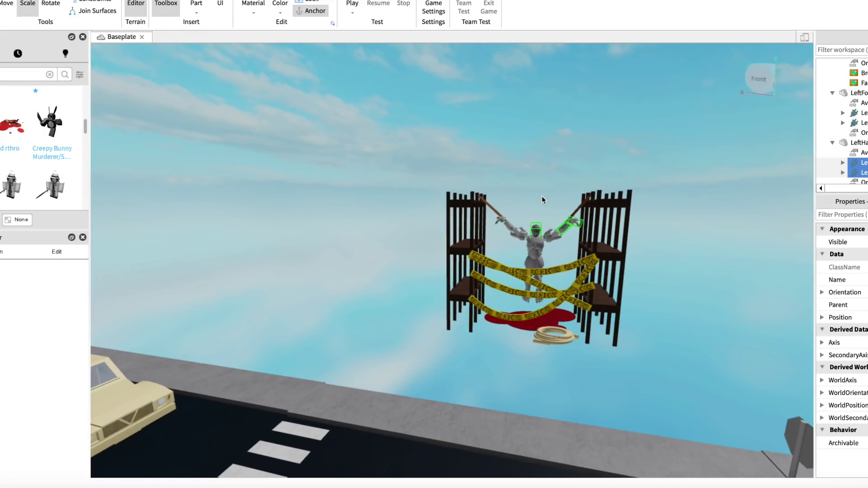
scroll(543, 196, up, 5)
scroll(543, 197, down, 6)
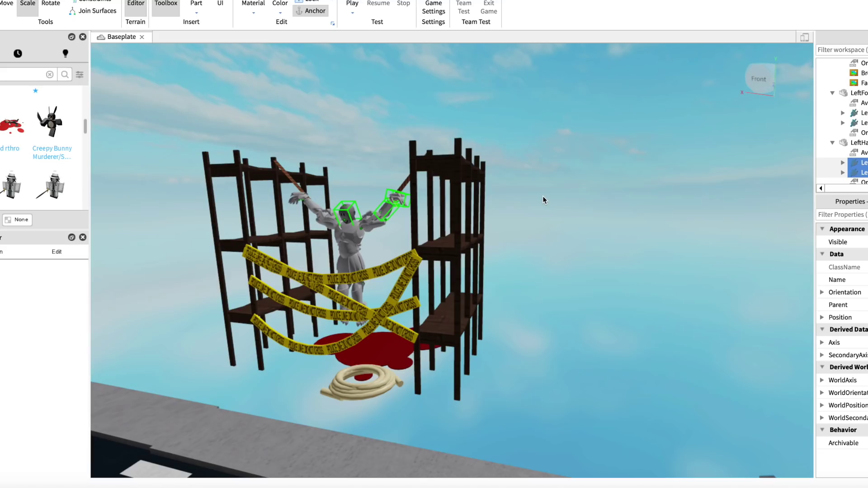
click(543, 196)
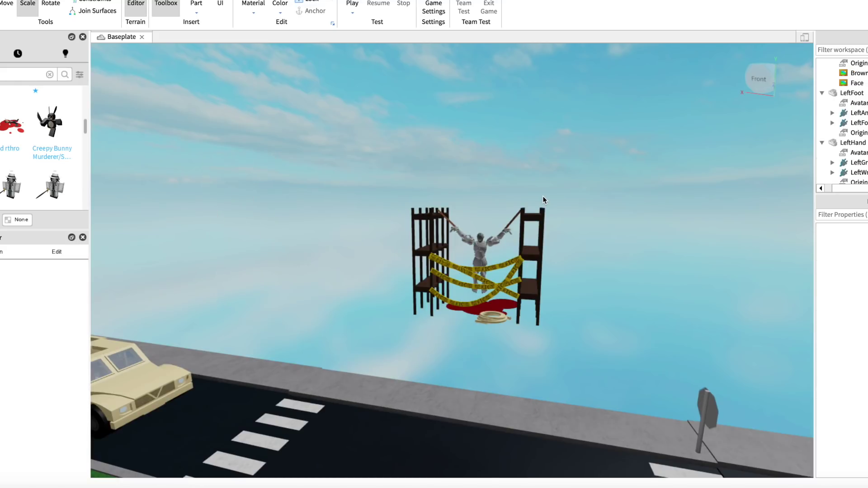
scroll(543, 196, down, 10)
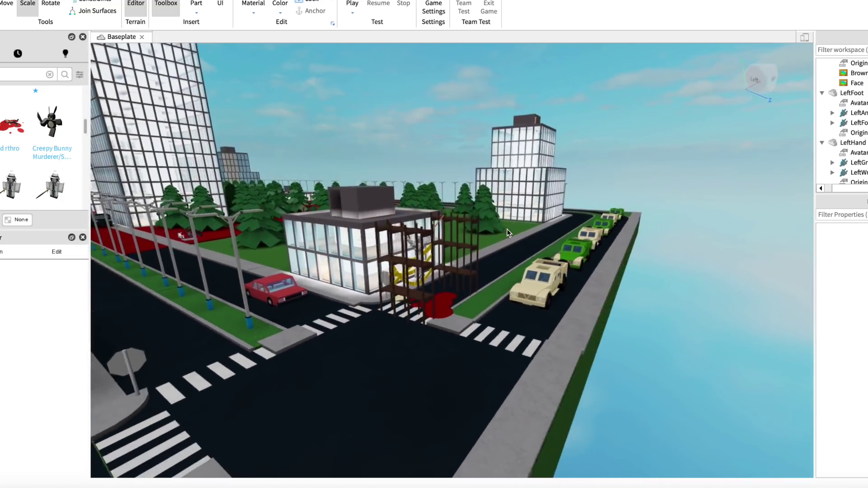
Publish the place as MURDER MYSTERY 3 with the description "THE MISSING GAME", keeping Computer, Phone and Tablet as devices
scroll(507, 229, up, 10)
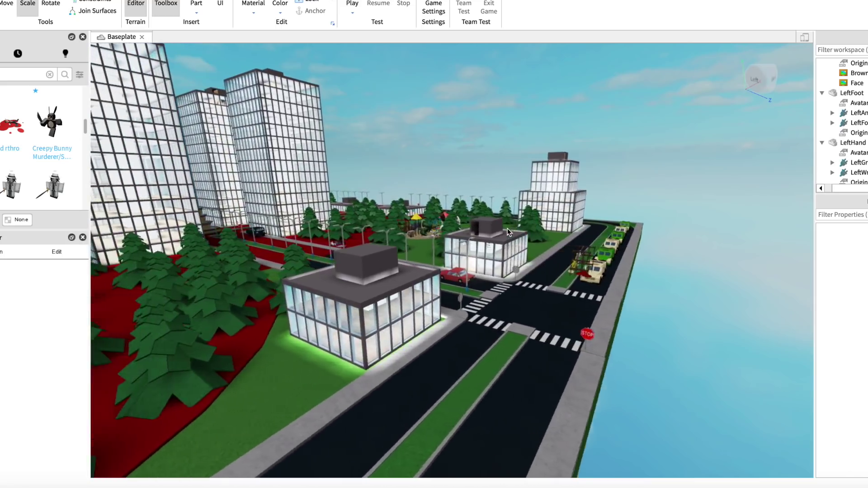
key(d)
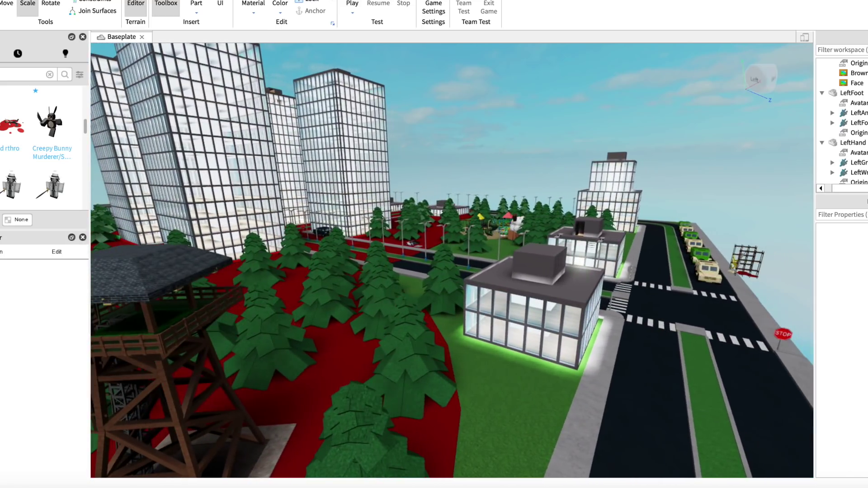
key(alt+p)
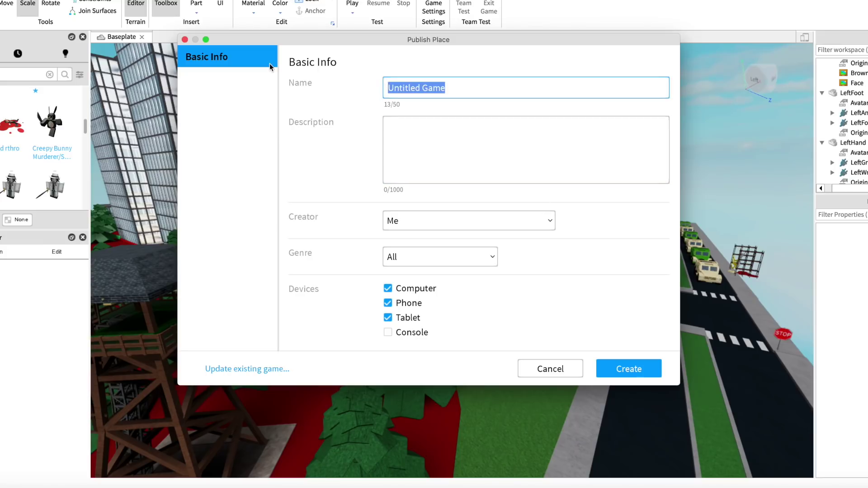
text(MURDER MYSTERY 3)
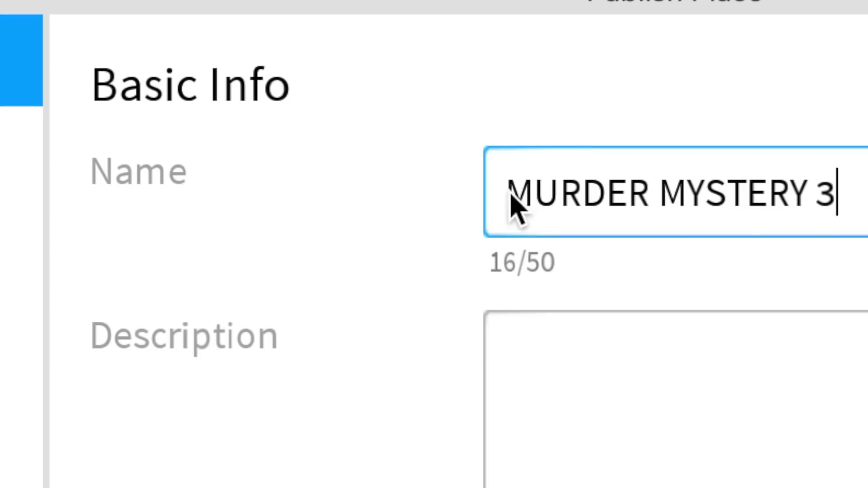
click(523, 148)
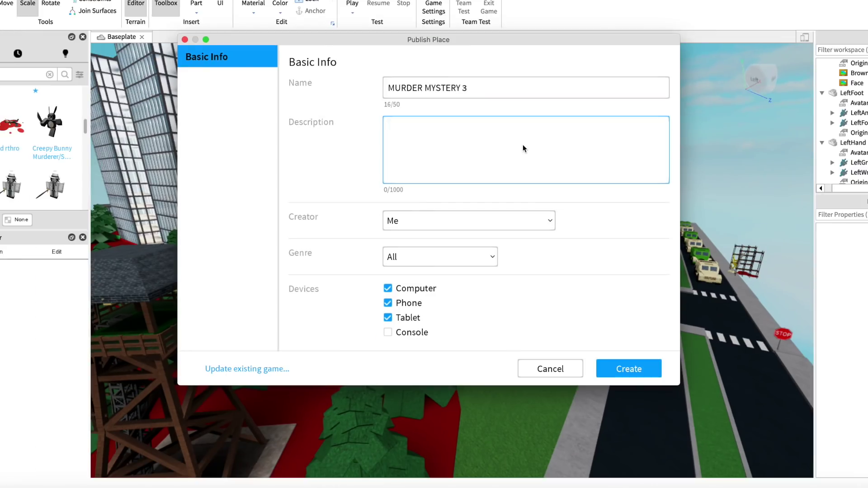
text(THE MISSING GAME)
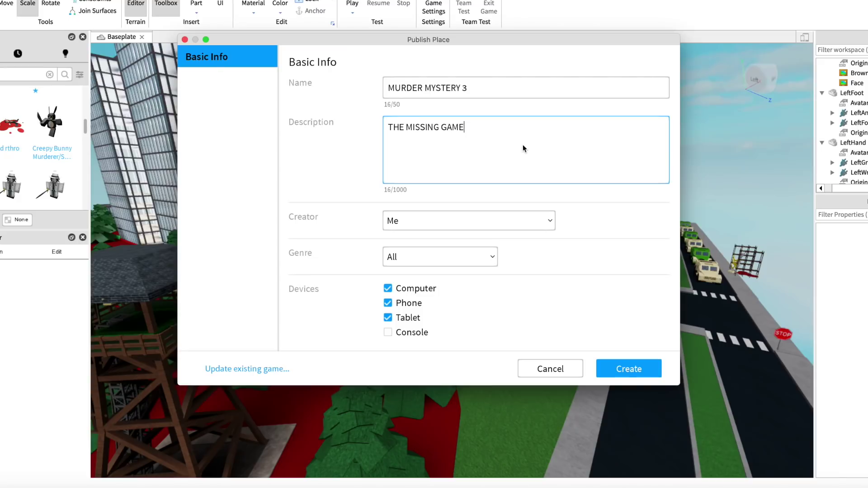
click(654, 373)
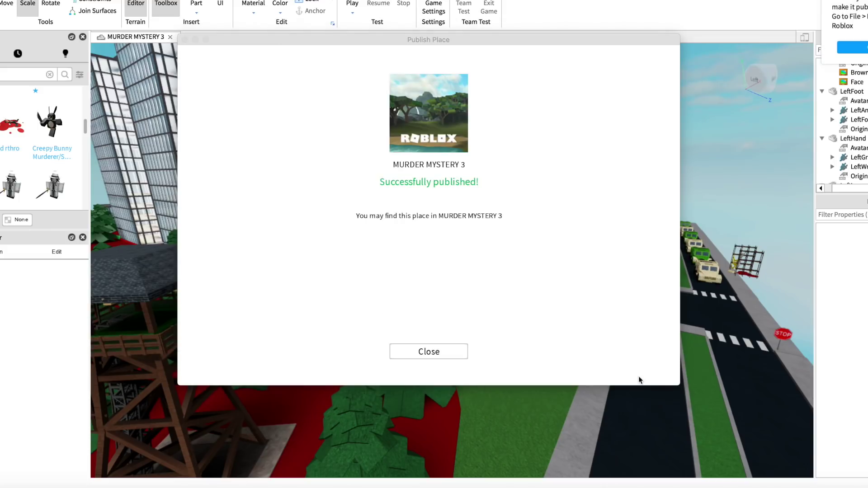
click(445, 352)
Find realistic people models in the toolbox and insert the realistic woman seated in a white chair at the road intersection
scroll(635, 218, up, 2)
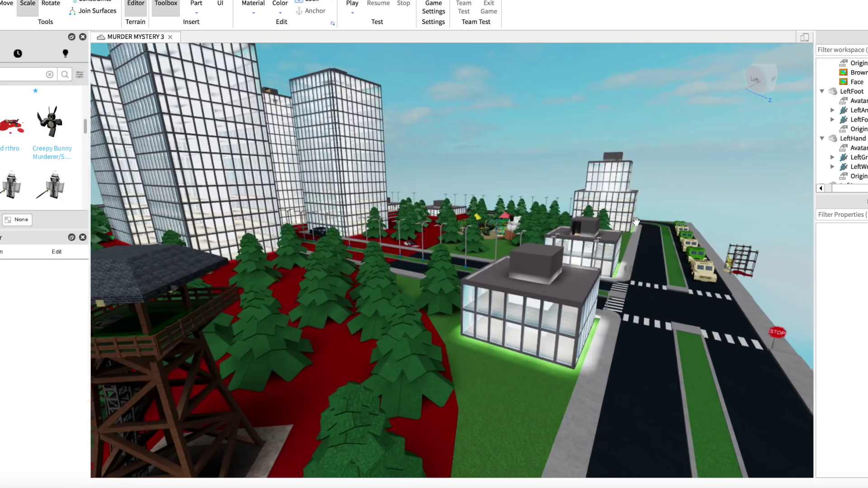
scroll(635, 218, up, 10)
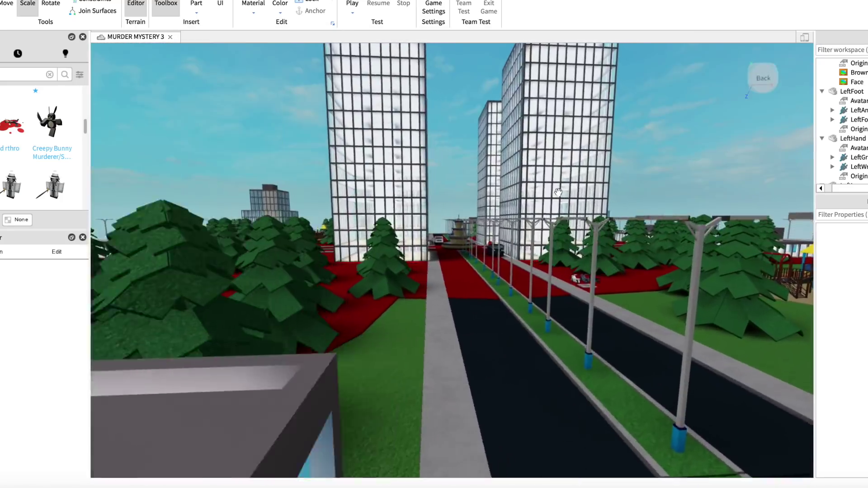
scroll(545, 186, up, 10)
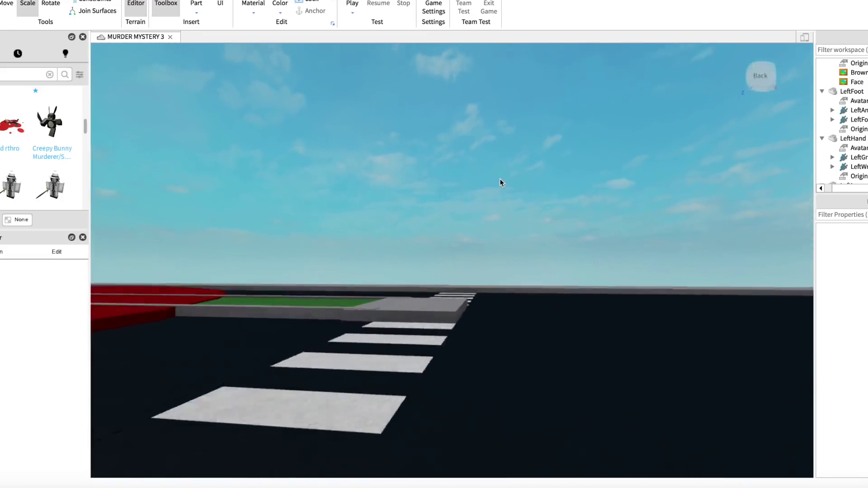
drag(501, 181, 496, 195)
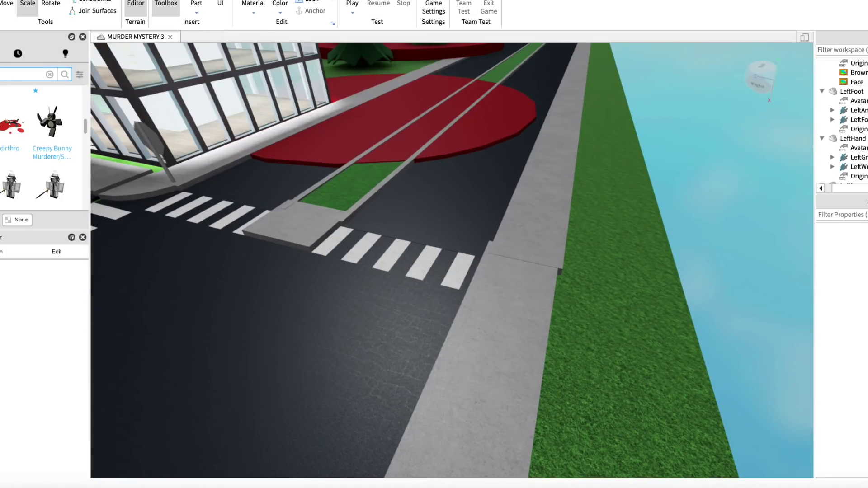
scroll(44, 194, up, 3)
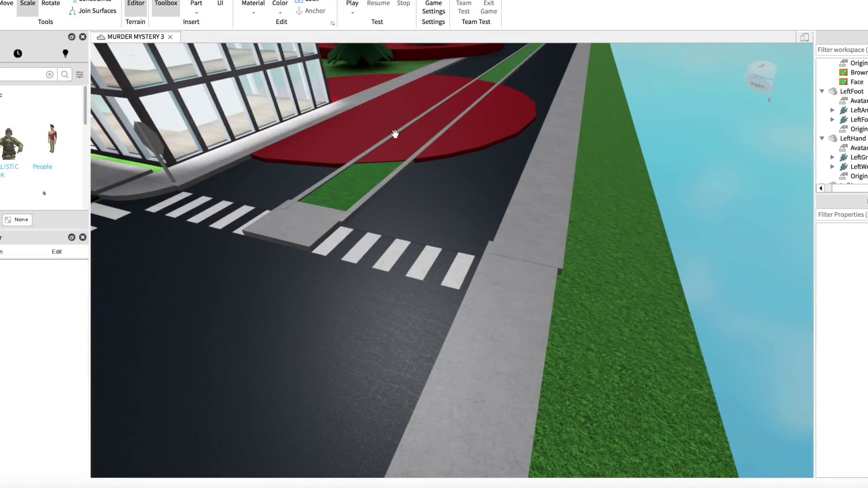
drag(498, 207, 498, 206)
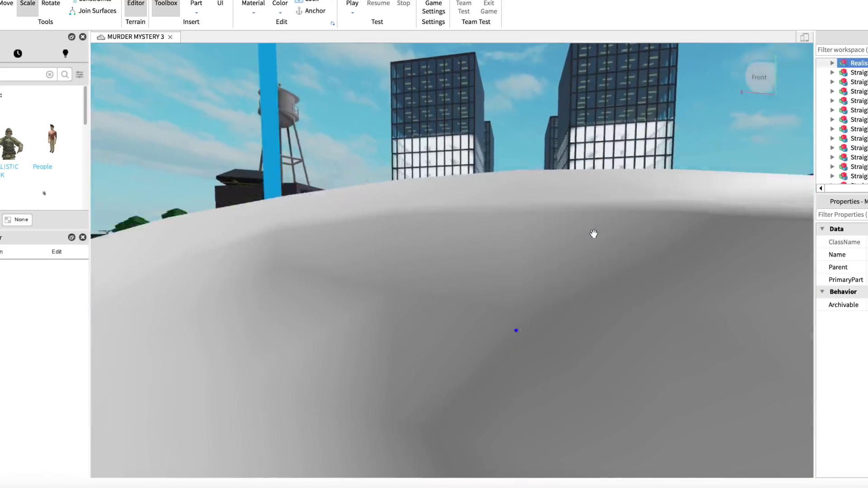
Inspect the seated woman model up close and delete the script inside it, keeping its two mesh parts
key(f)
click(833, 63)
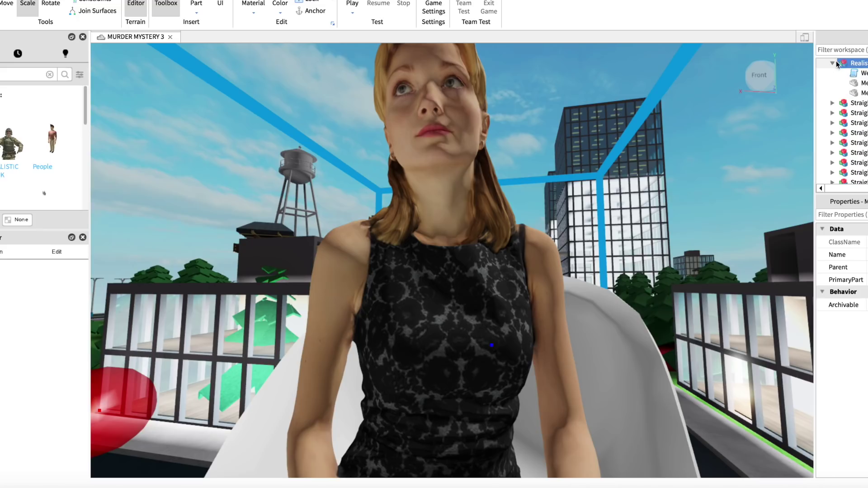
click(859, 73)
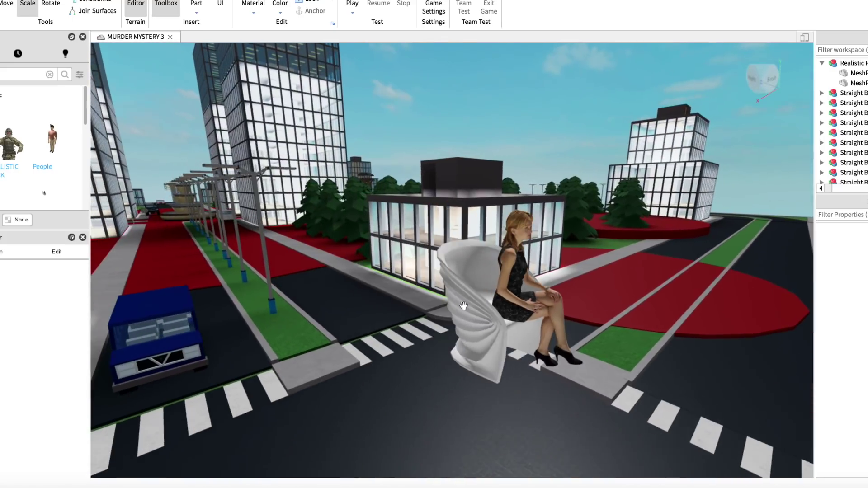
Enlarge the seated woman model so that it towers over the road intersection
click(463, 305)
scroll(479, 254, down, 6)
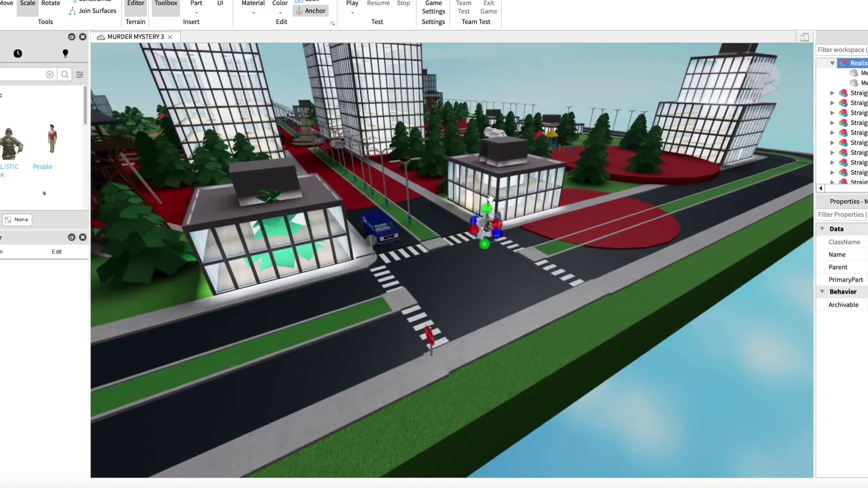
key(f)
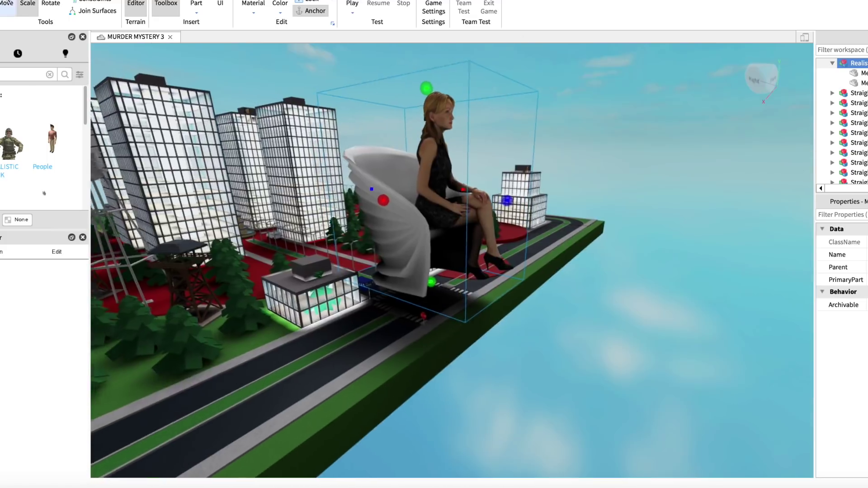
scroll(499, 211, up, 3)
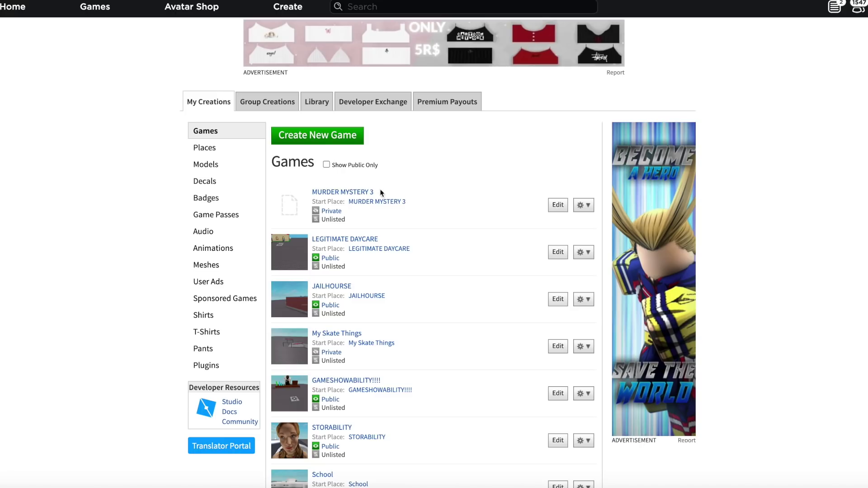
Look through the list of created games on the Roblox website and examine the visit figures on the LEGITIMATE DAYCARE page
scroll(381, 193, down, 3)
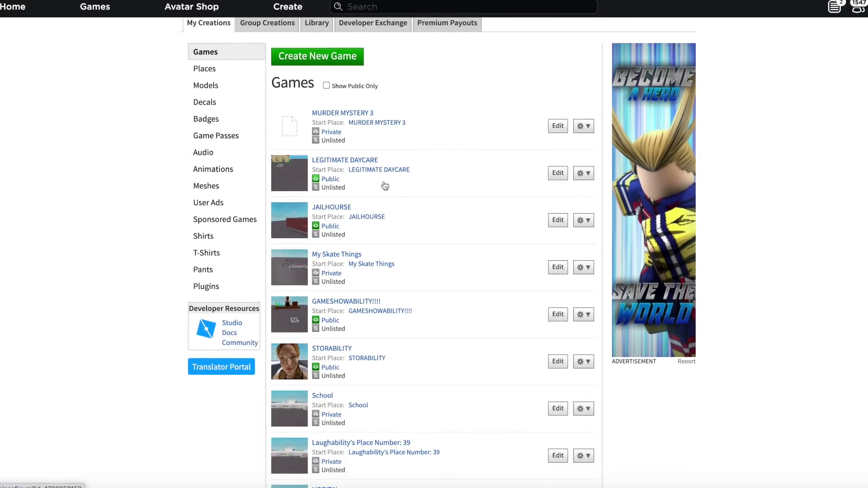
scroll(367, 182, down, 15)
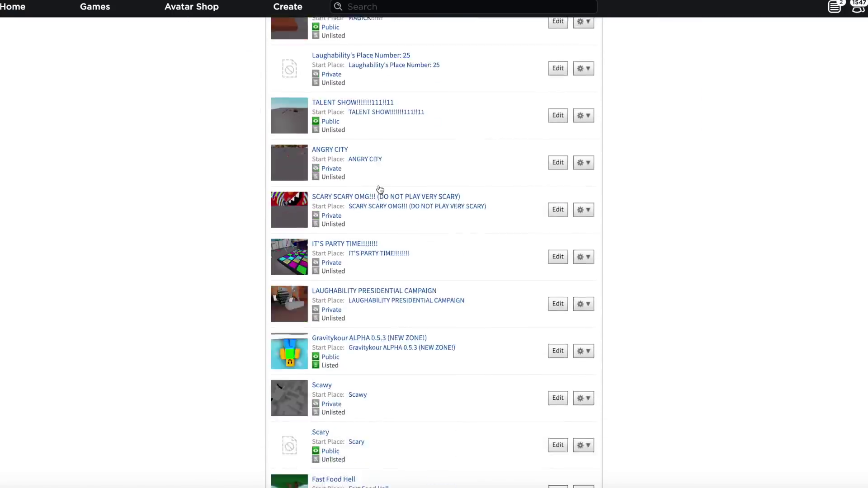
scroll(380, 189, down, 20)
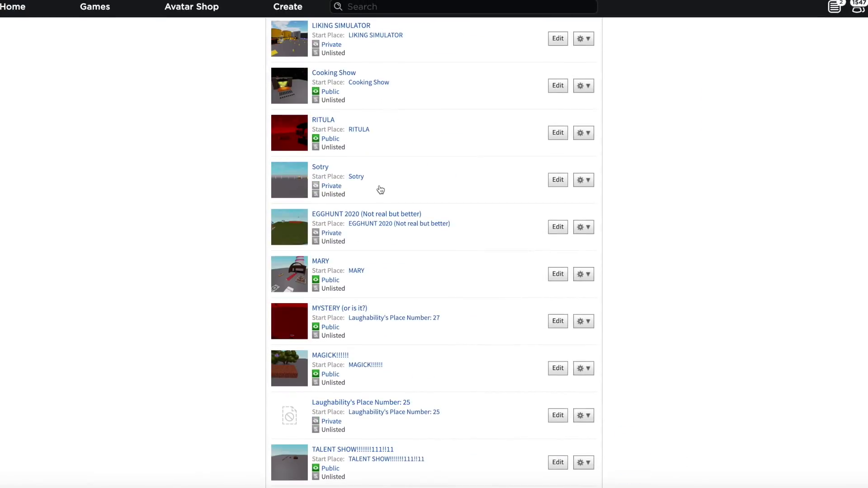
scroll(381, 190, down, 10)
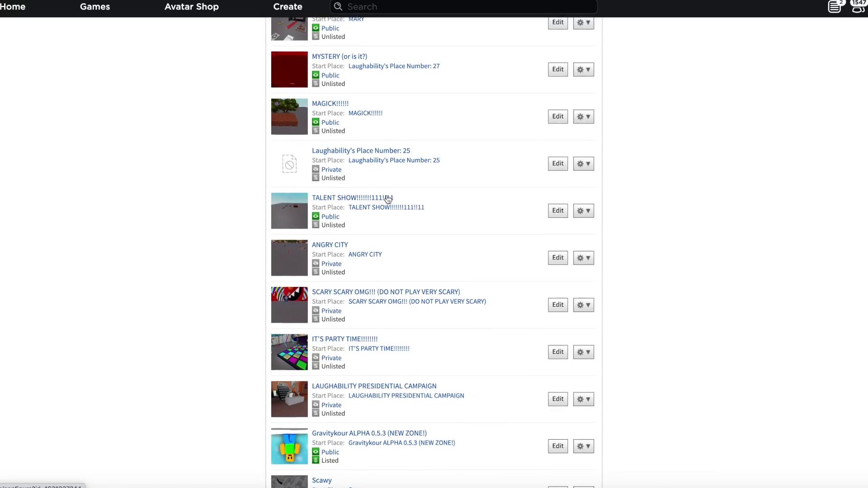
scroll(387, 197, up, 3)
scroll(388, 198, up, 20)
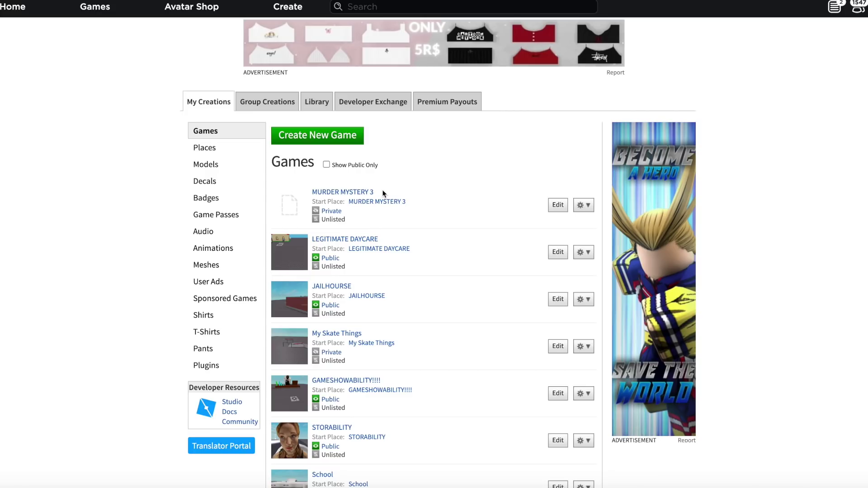
click(345, 239)
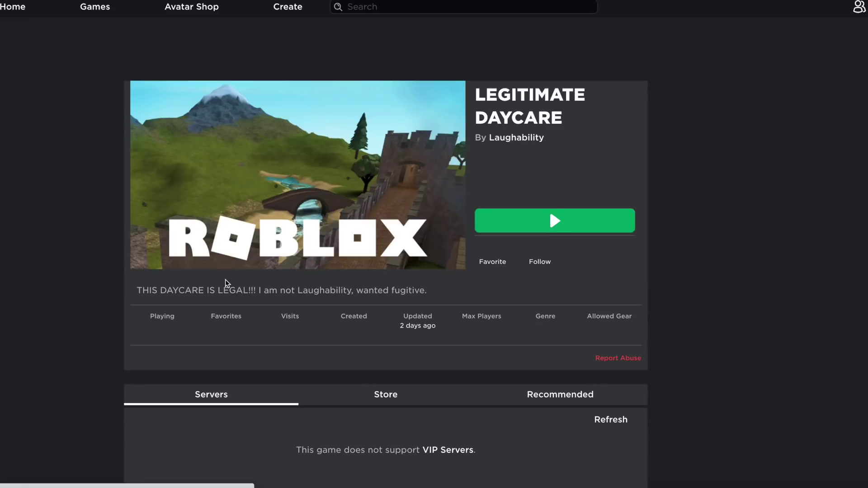
scroll(278, 297, down, 1)
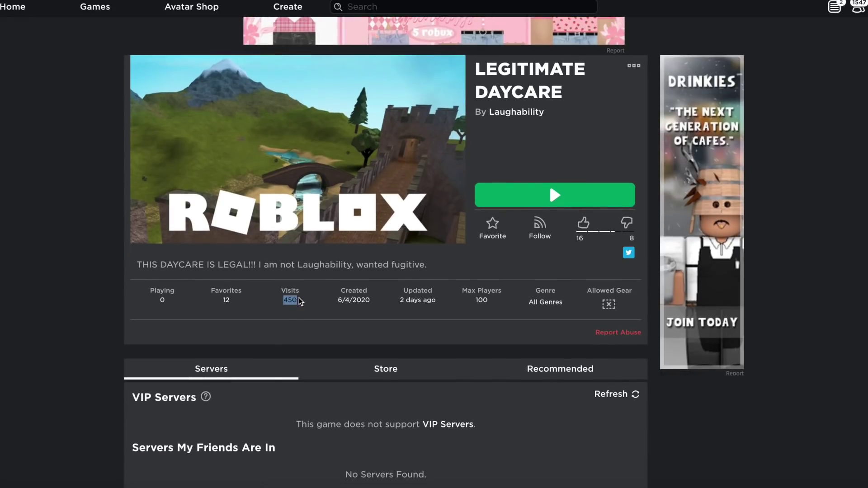
scroll(299, 302, down, 1)
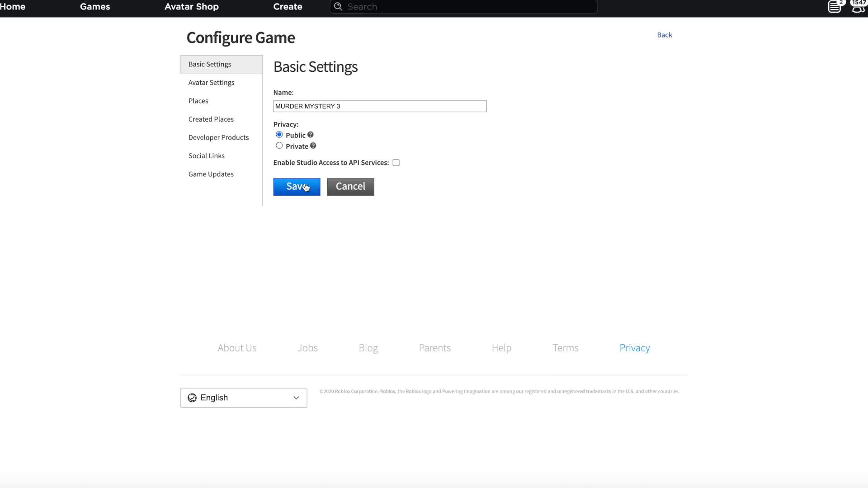
Save the MURDER MYSTERY 3 game configuration with its privacy set to Public
click(305, 187)
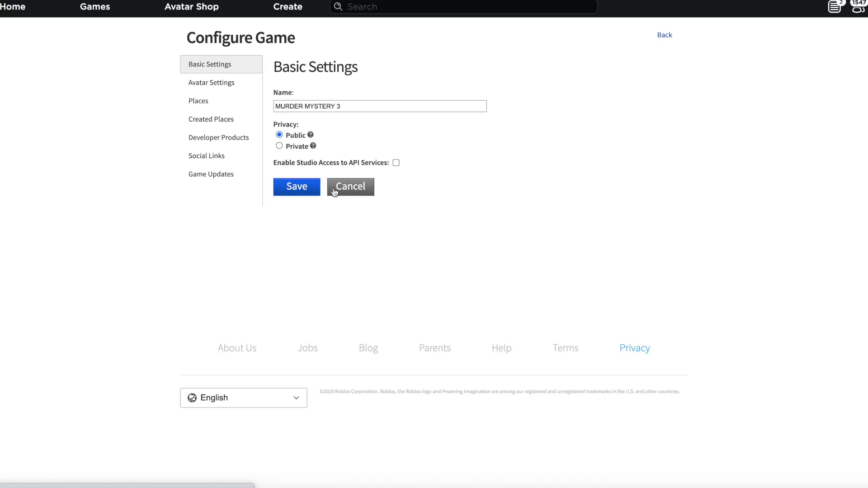
click(334, 192)
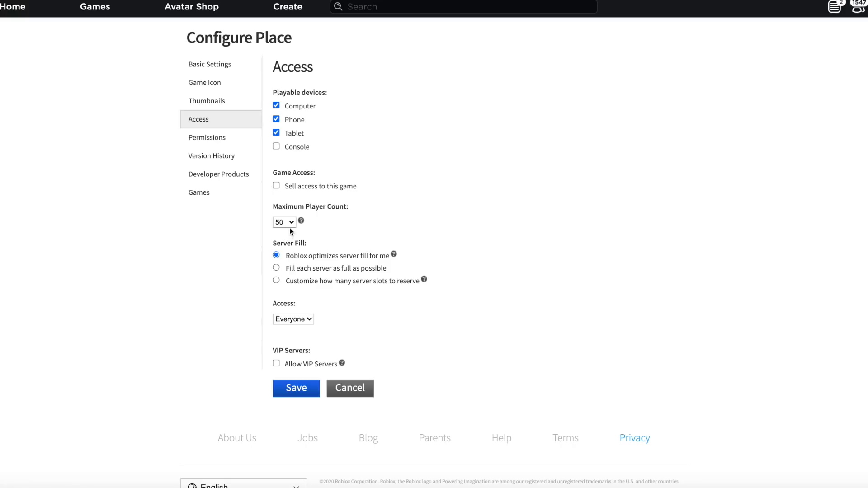
Set the place's maximum player count to 100, have each server filled as full as possible, and save the access settings
click(289, 223)
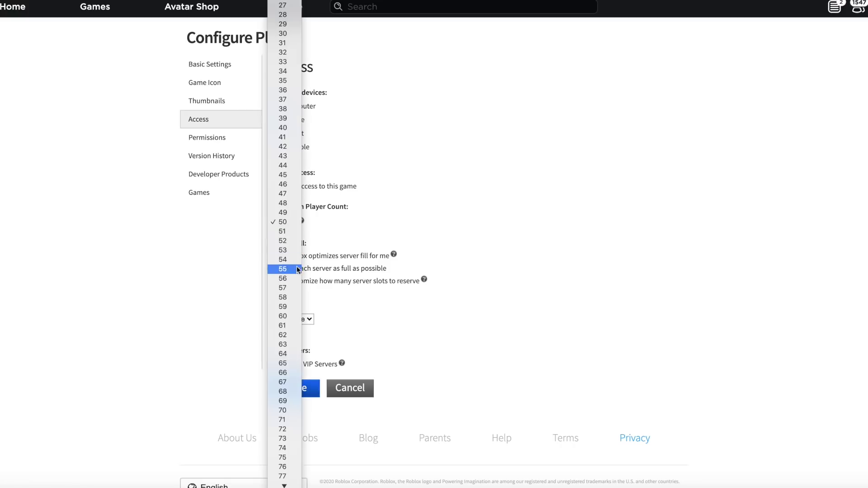
key(Return)
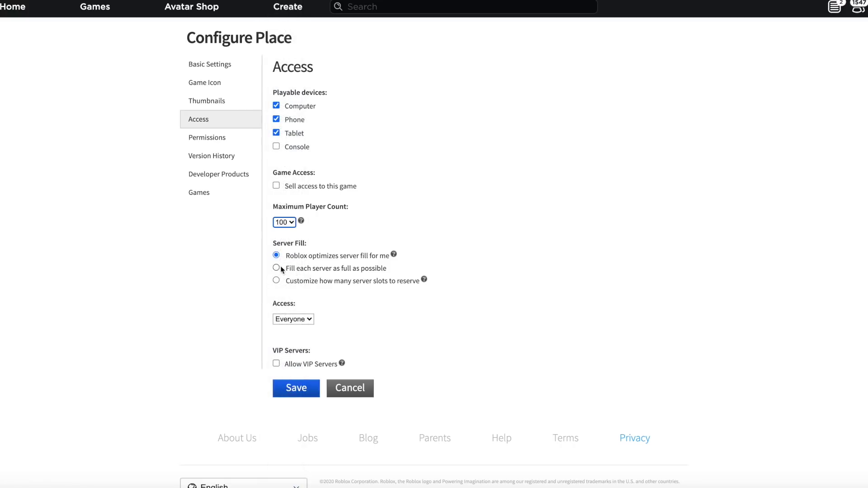
click(277, 268)
click(296, 414)
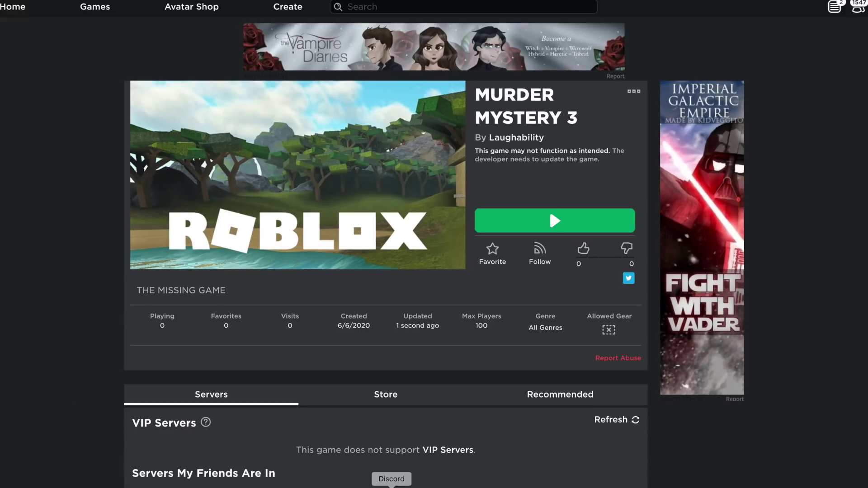
click(391, 487)
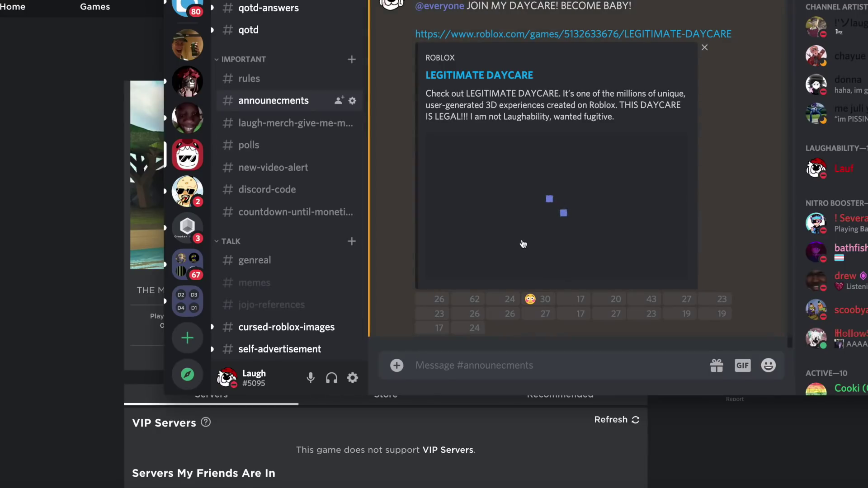
text(@everyone JOIN MY MURDER MYSTERY GAME !!!)
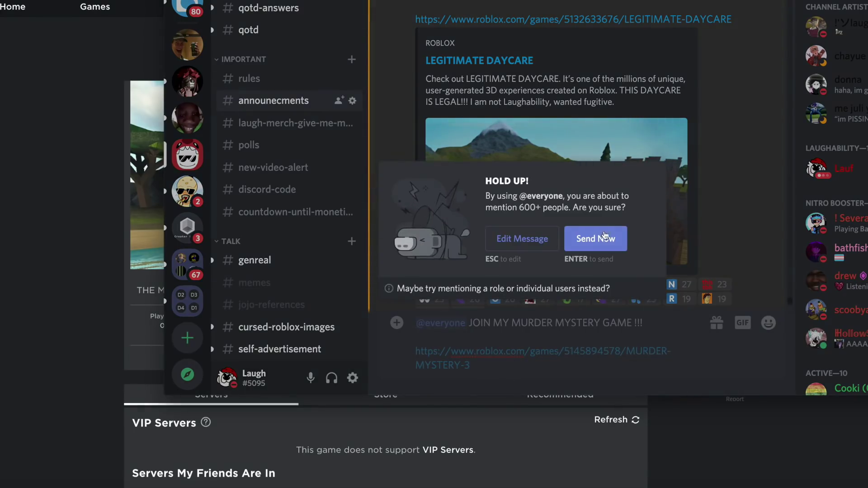
click(595, 238)
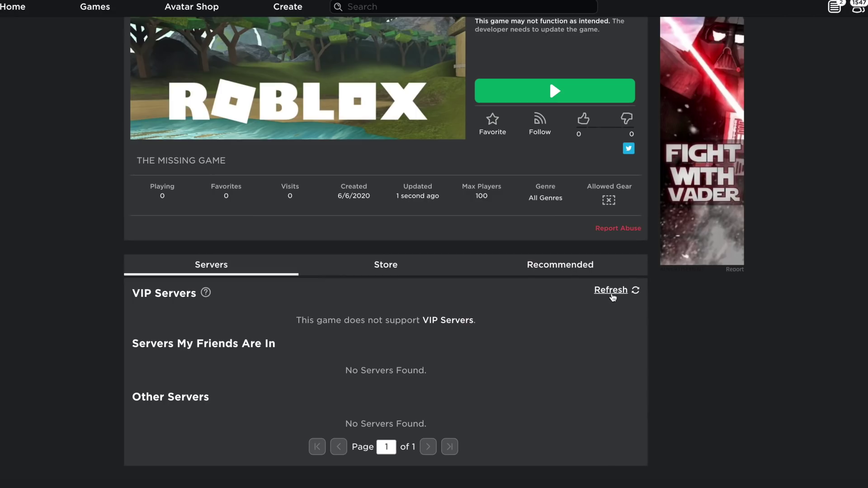
Return to the MURDER MYSTERY 3 page on the Roblox website and launch the game
scroll(608, 291, up, 3)
click(556, 220)
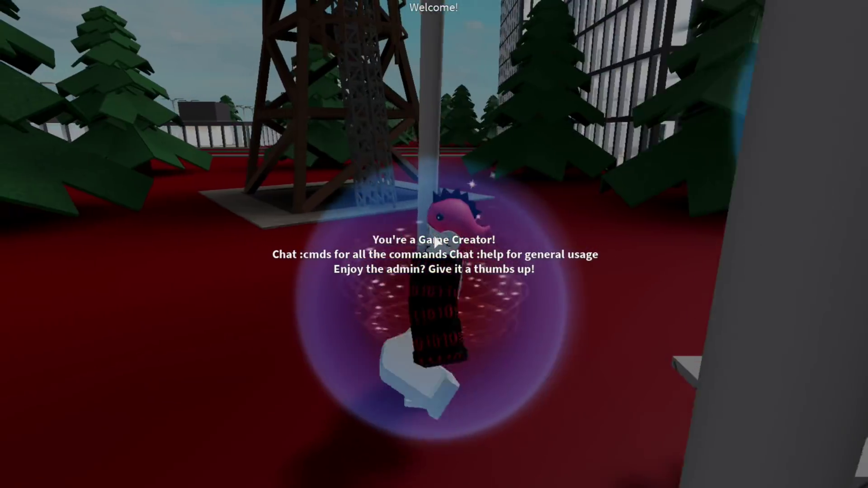
Walk the avatar through the crowd of players gathered among the trees near the spawn point
key(w)
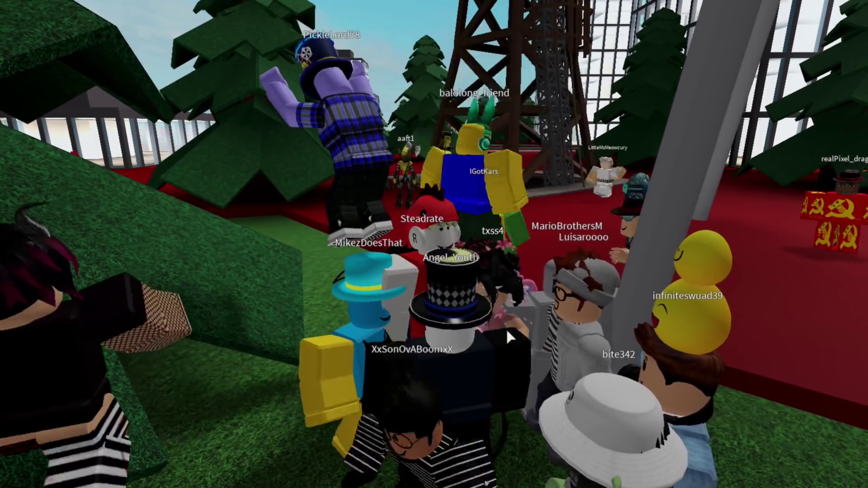
key(space)
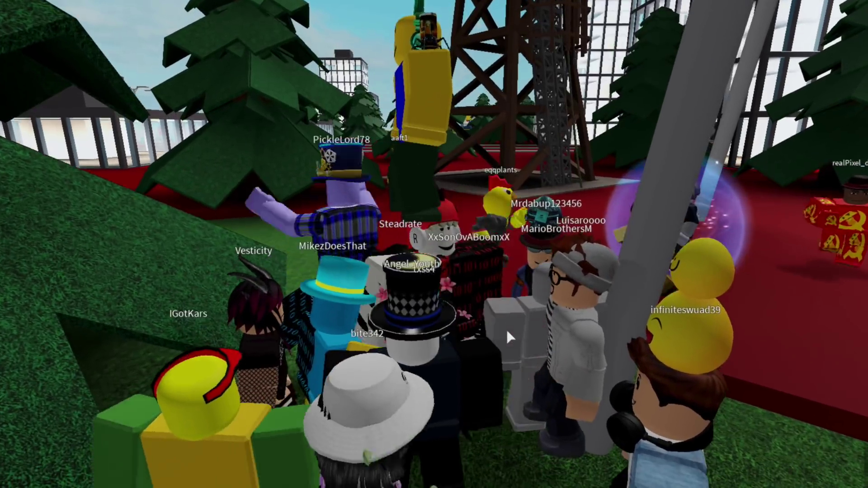
key(w)
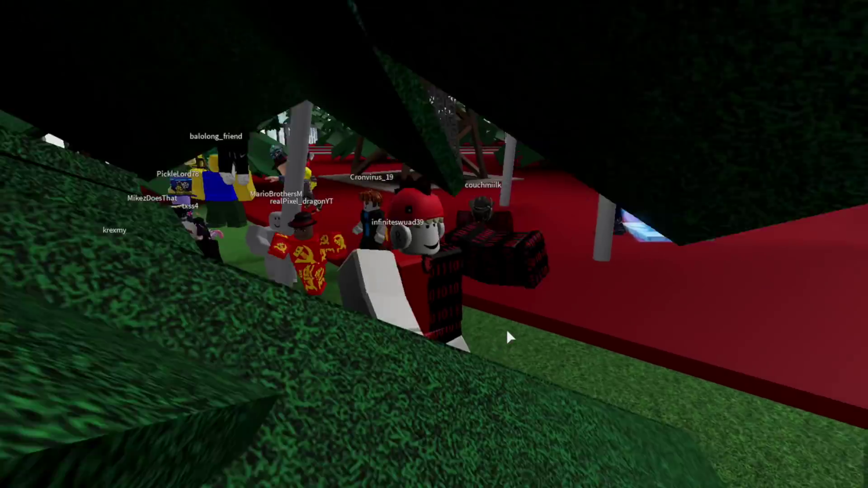
key(s)
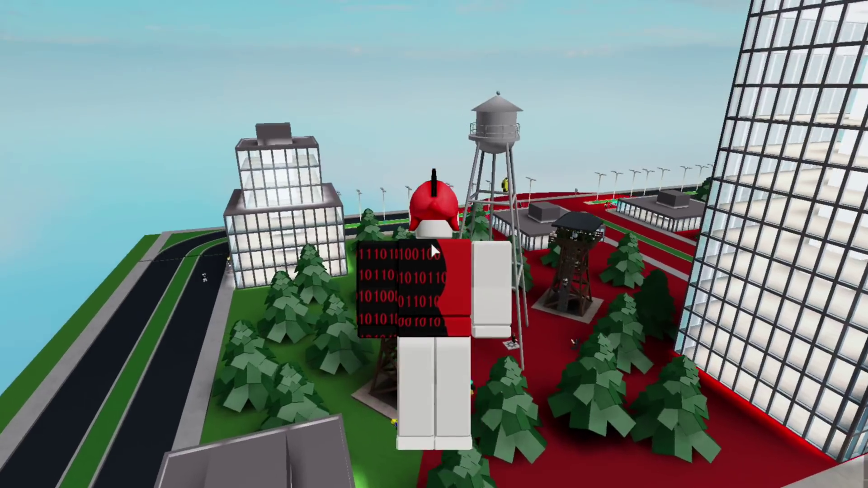
Fly the avatar around the water tower and survey the players in the city from above
key(w)
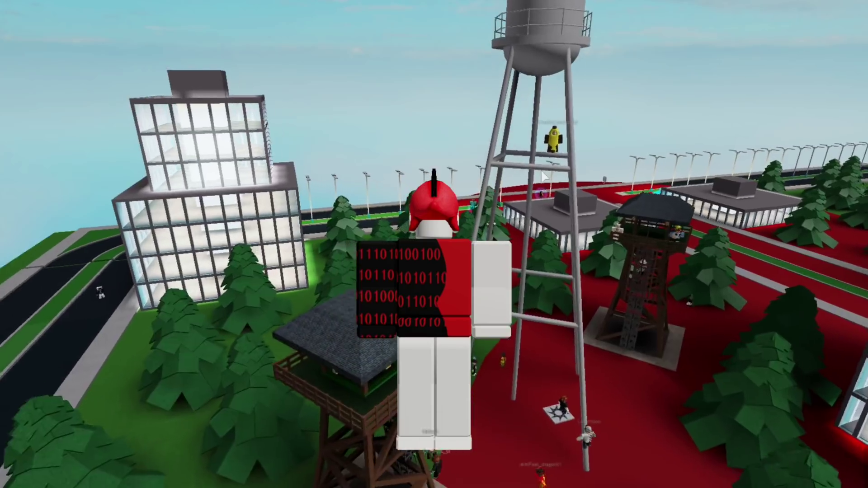
key(w)
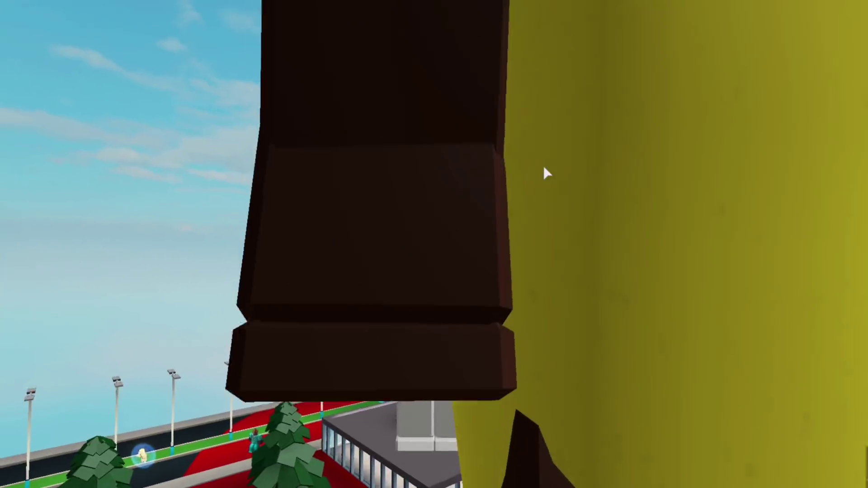
key(w)
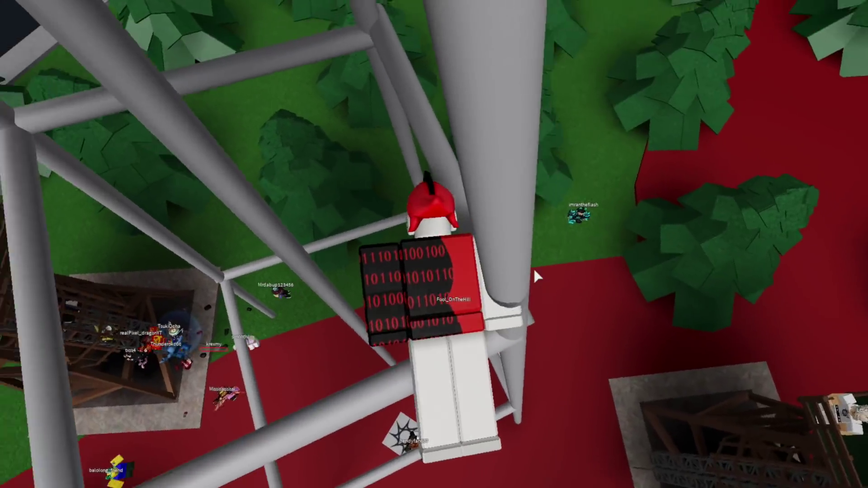
key(Right)
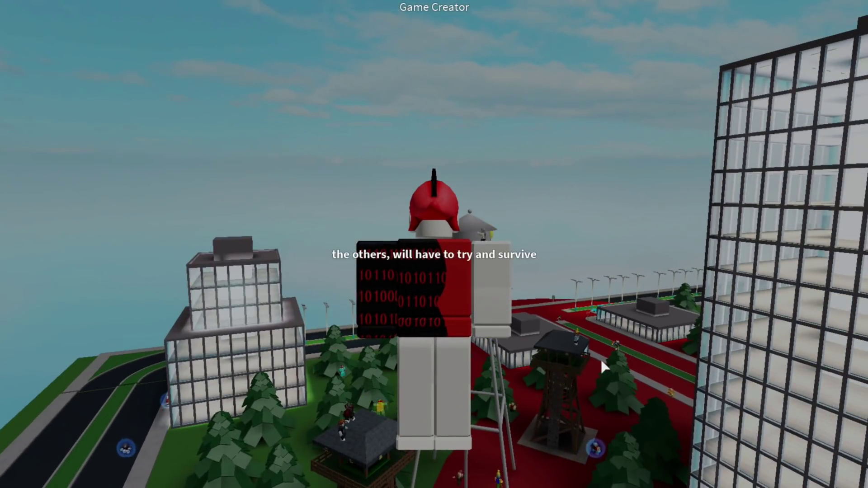
key(Left)
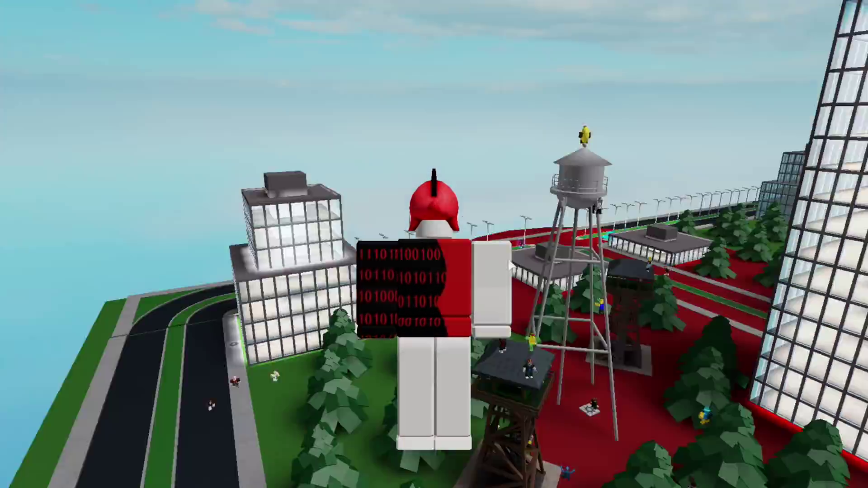
key(Right)
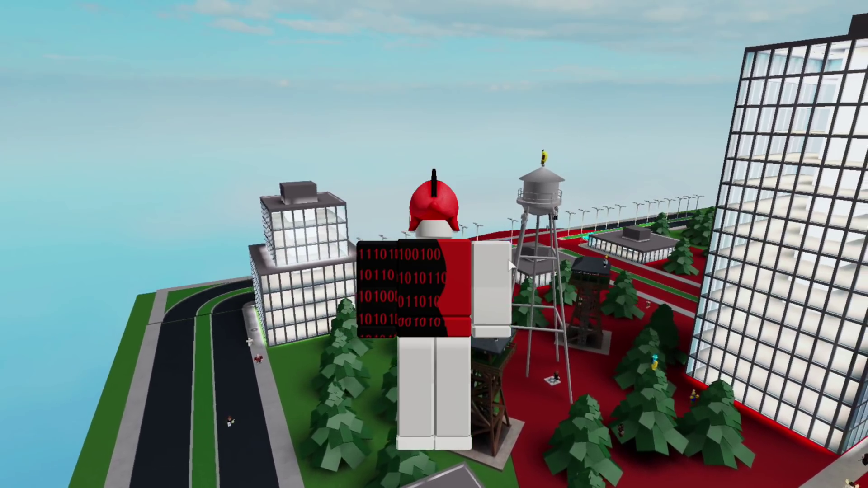
Choose a murderer from the player list and give that player a sword with the admin sword command
key(apostrophe)
text(s)
key(BackSpace)
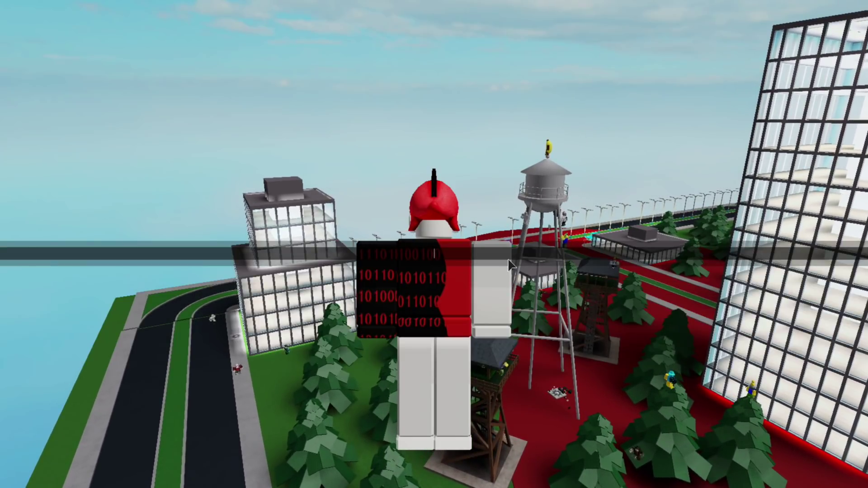
key(Escape)
key(Right)
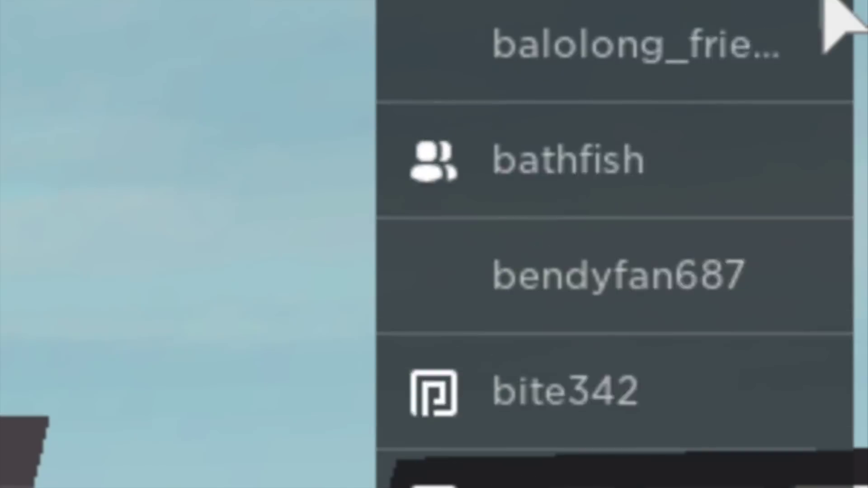
scroll(610, 147, up, 2)
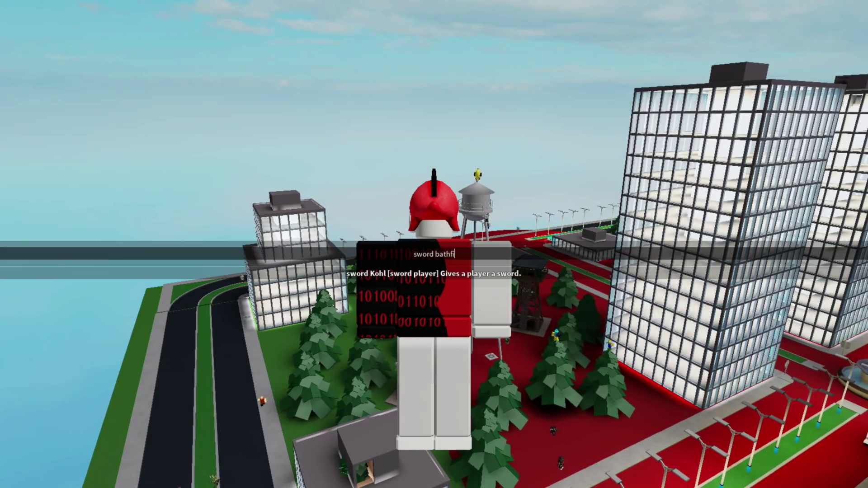
text(sh)
key(Return)
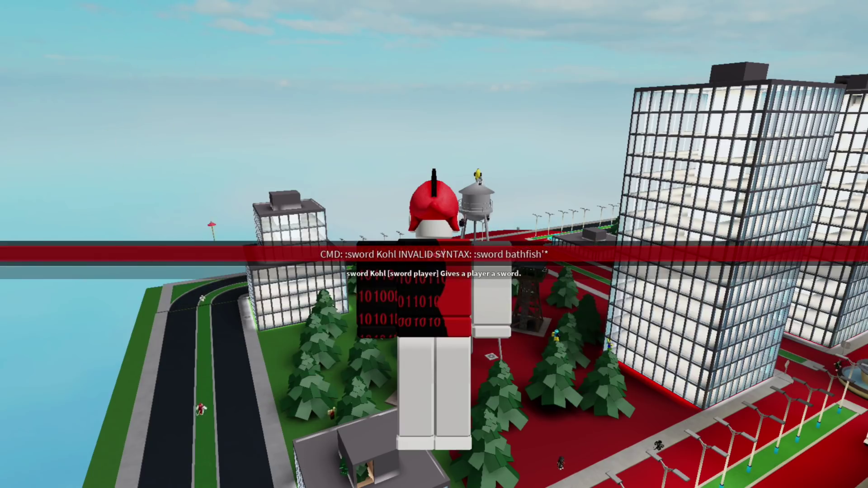
text(sword)
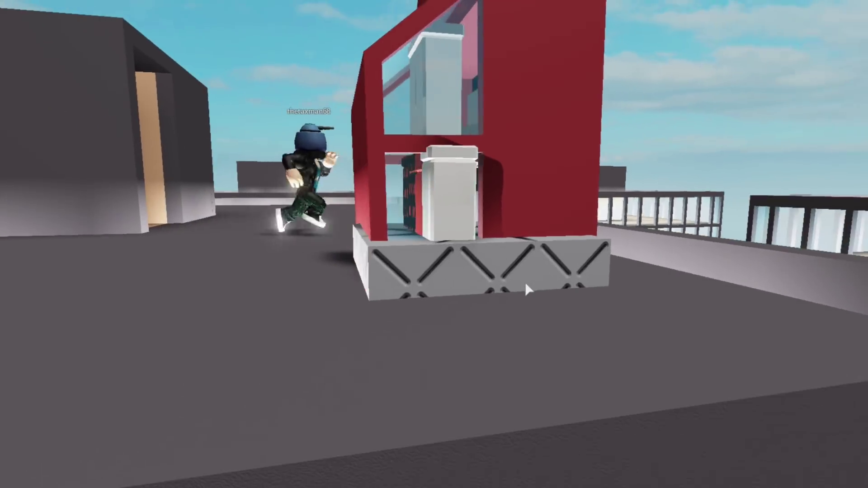
Follow the sword-wielding murderer's chase along the red street and watch the other players flee
key(Escape)
key(Escape)
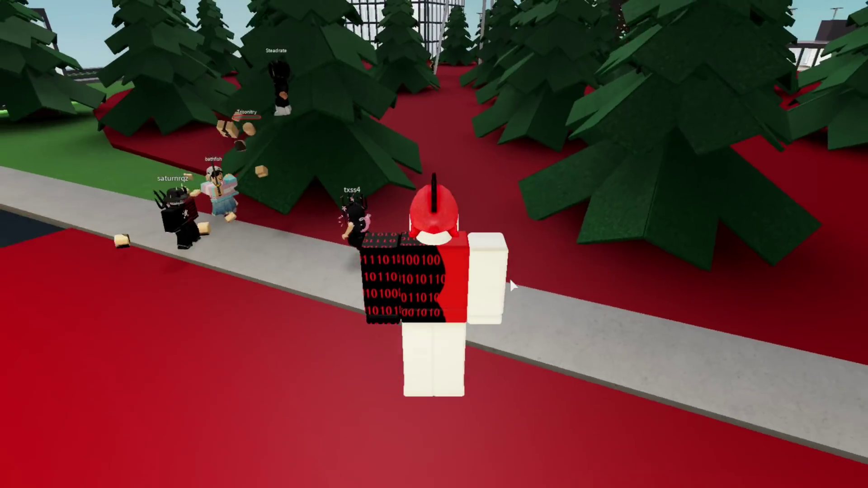
key(Left)
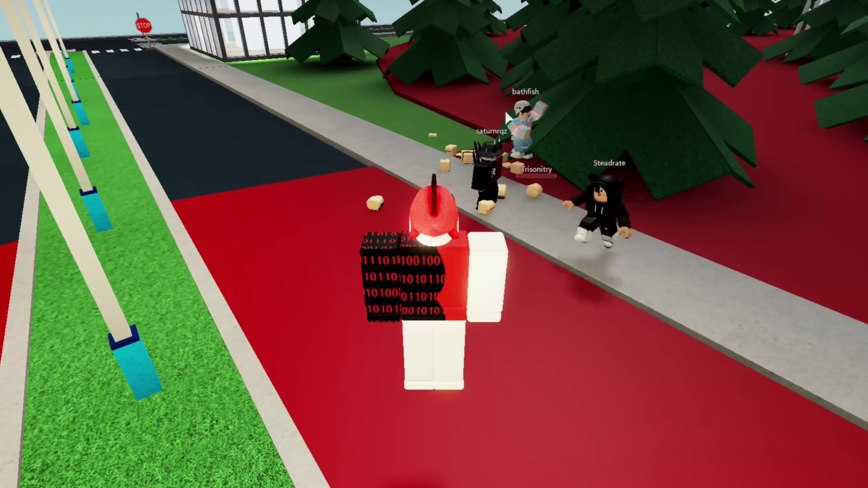
key(Right)
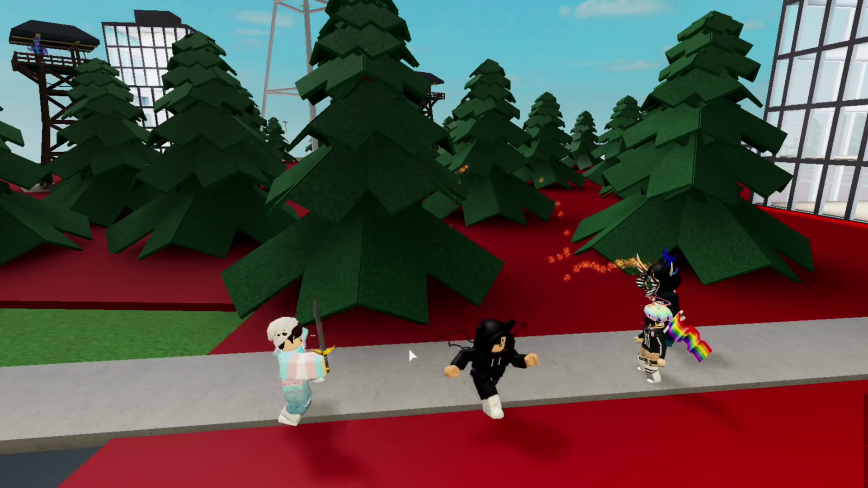
key(w)
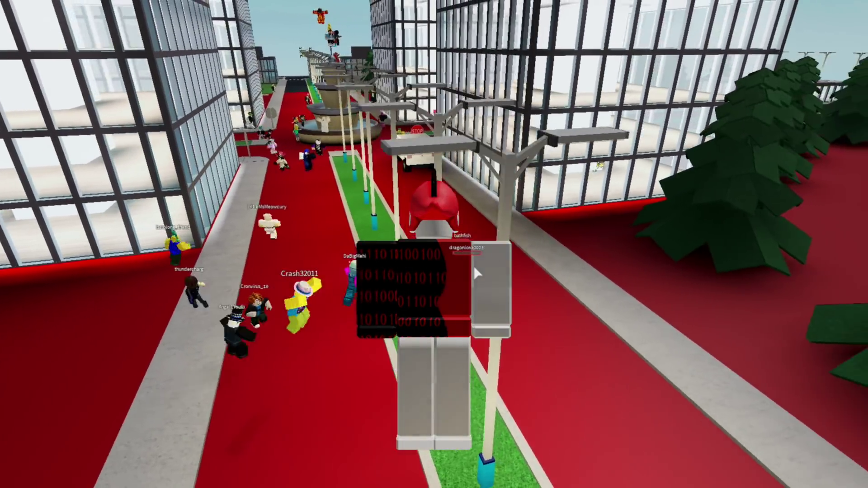
Run the admin speed command with a walkspeed of 100 and follow the chase along the street
key(semicolon)
text(speed)
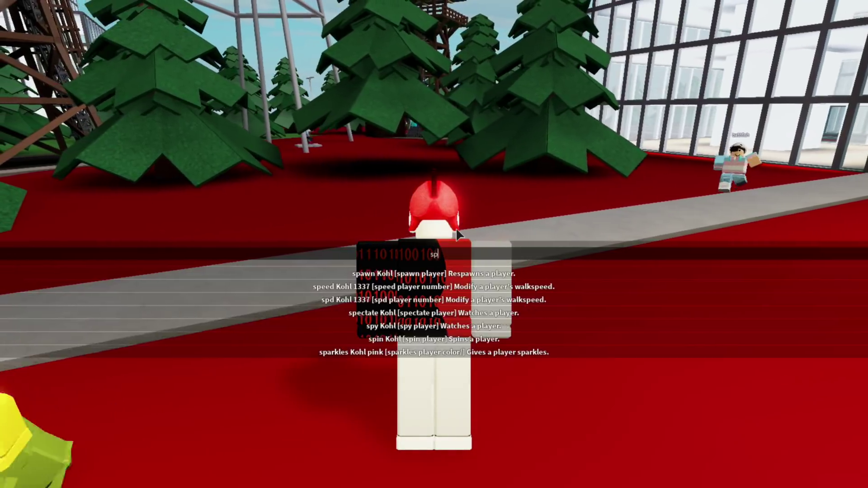
text( 100)
key(Return)
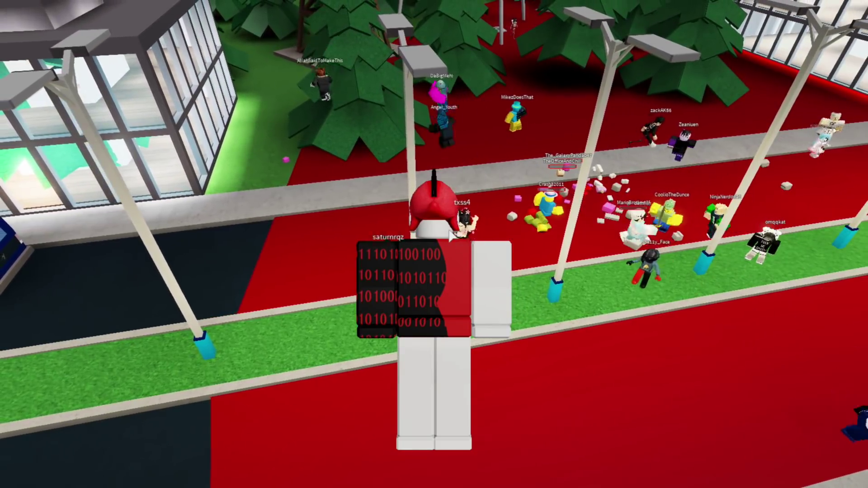
key(a)
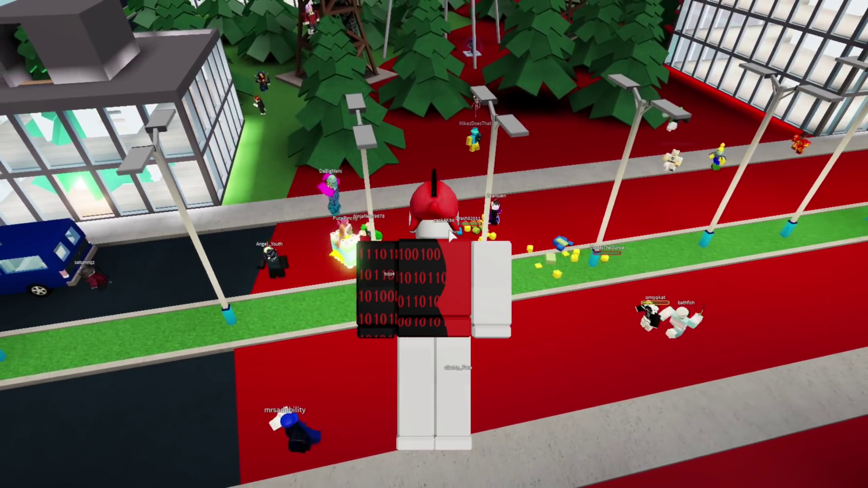
key(a)
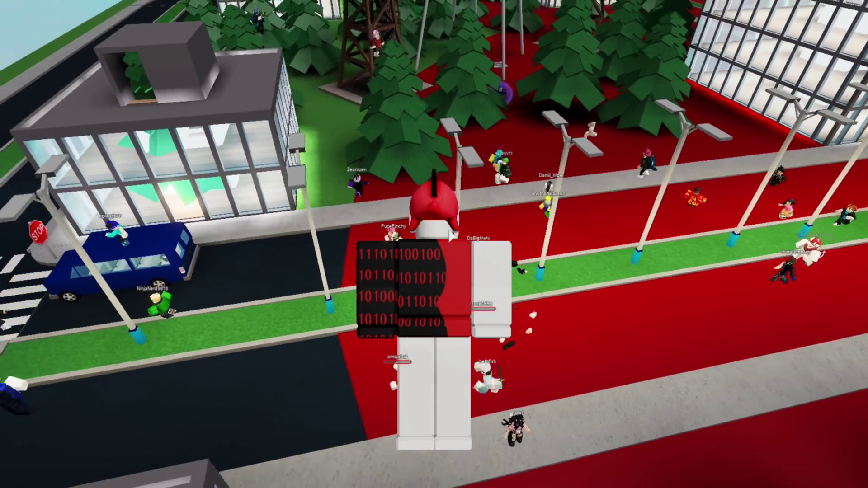
Try to set a walkspeed of 50 with the admin speed command
key(apostrophe)
text(speed)
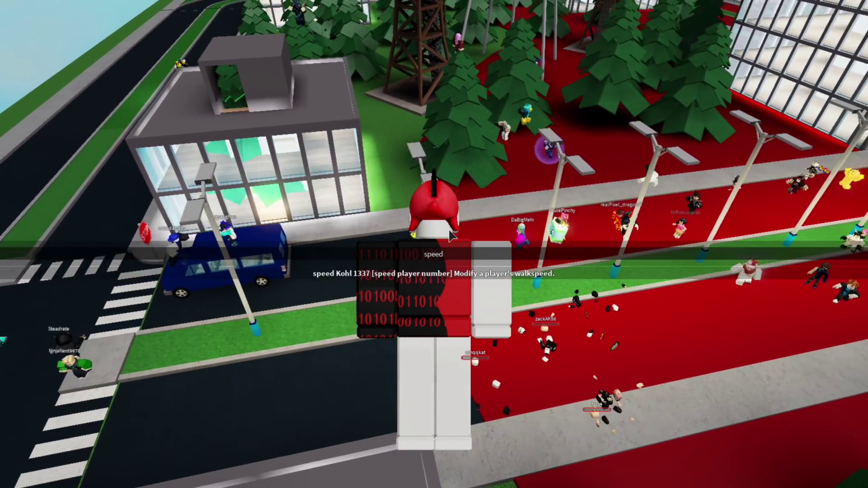
text( 50)
key(Return)
Fly around the corner building and watch the players in the road beside it
key(Left)
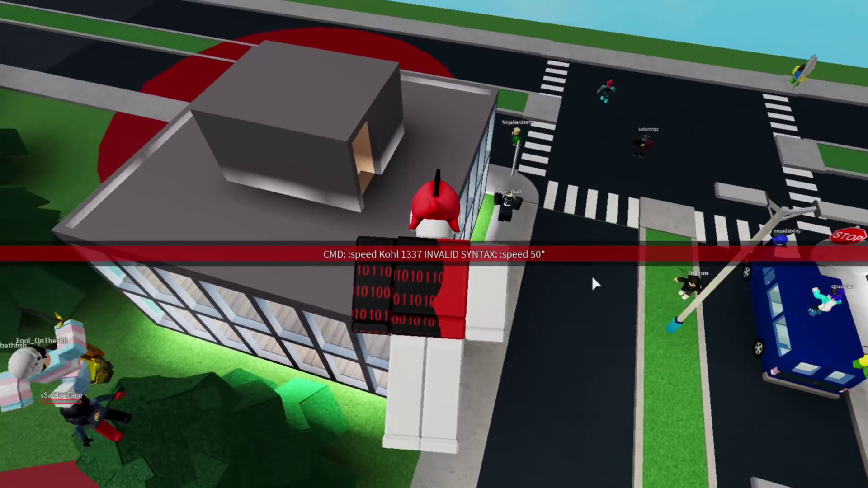
key(space)
key(s)
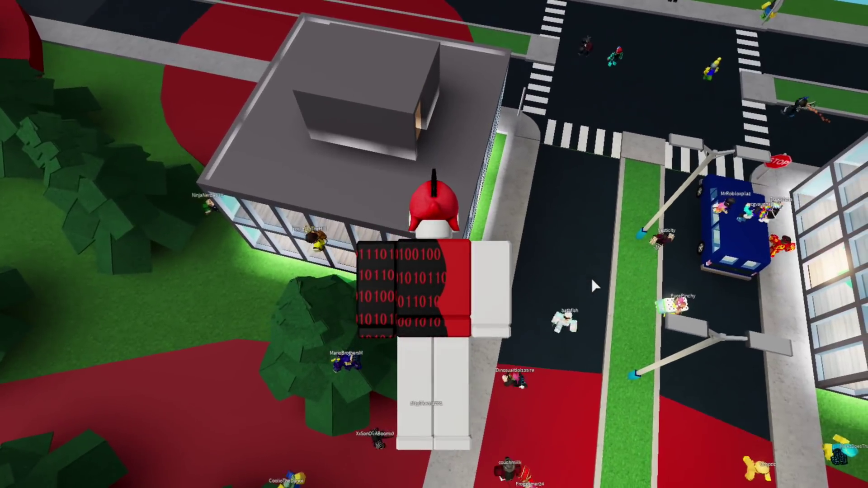
key(Left)
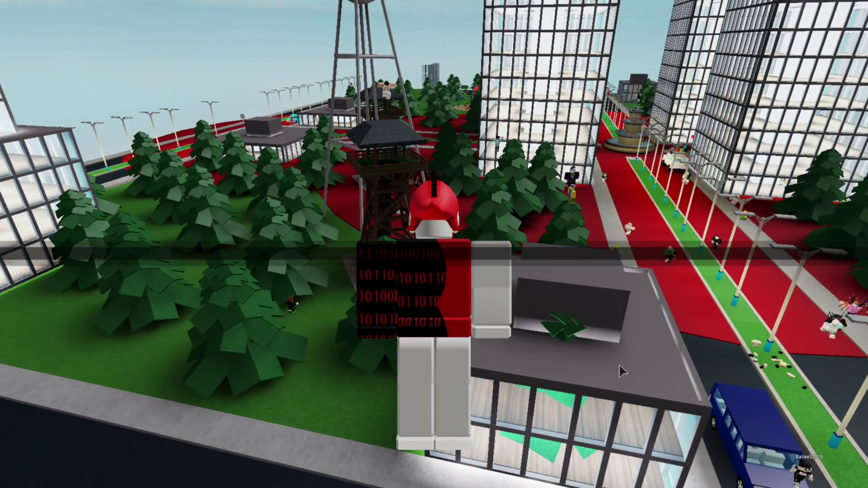
Run the admin sword command for another player, correcting the entered player name
text(sword)
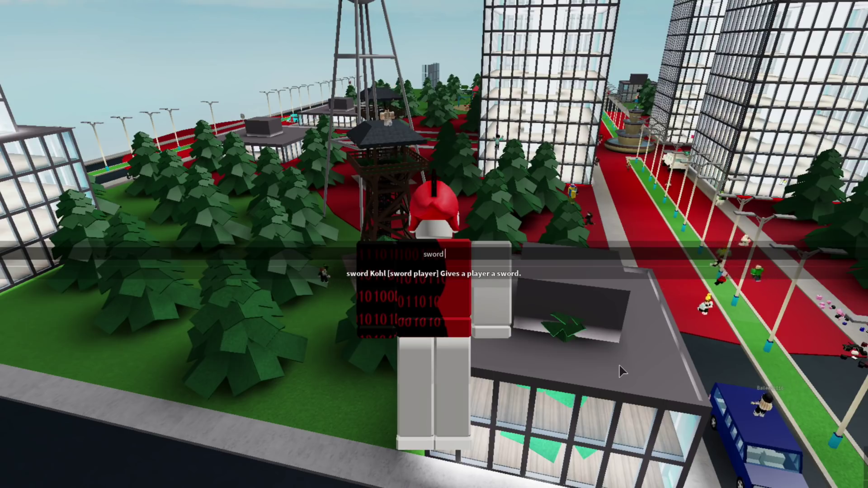
text( aaa)
key(BackSpace)
key(BackSpace)
key(BackSpace)
key(BackSpace)
key(BackSpace)
key(BackSpace)
key(BackSpace)
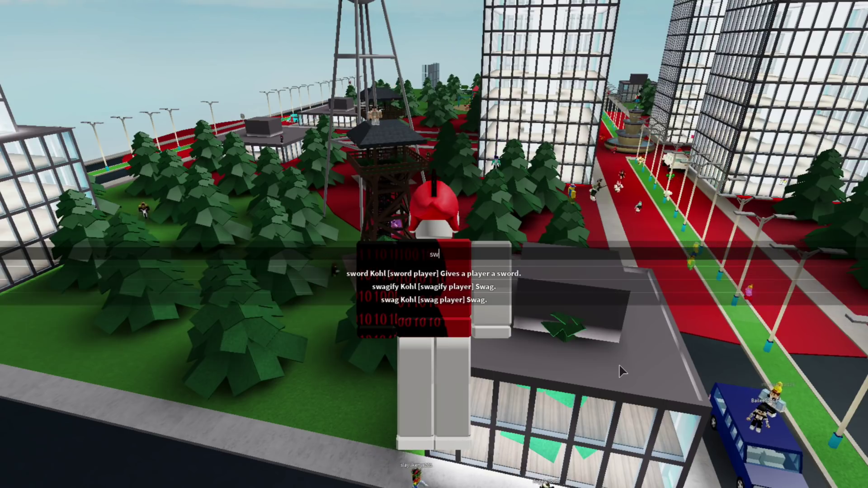
text(ord anomalous)
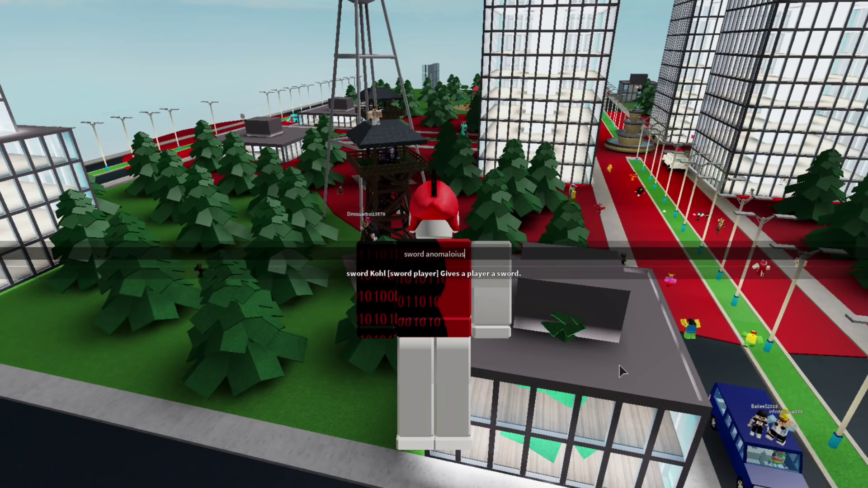
key(Return)
Fly backward over the crossroads and watch the sword fight between the corner buildings
key(w)
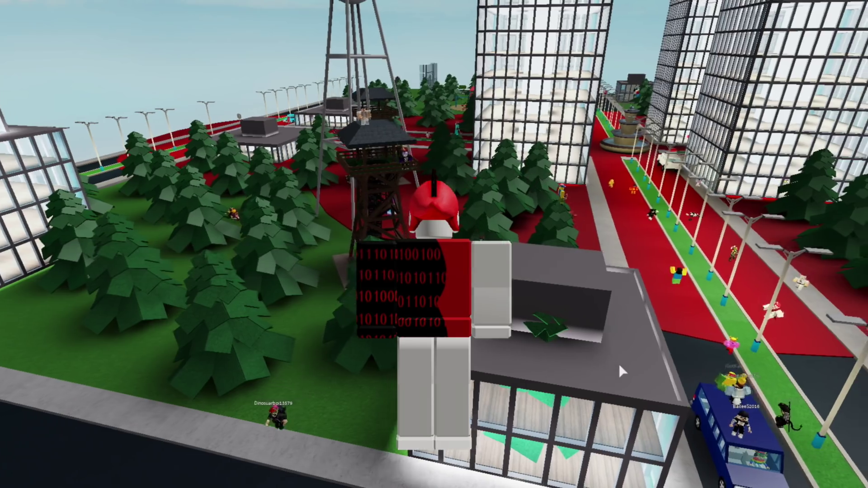
key(a)
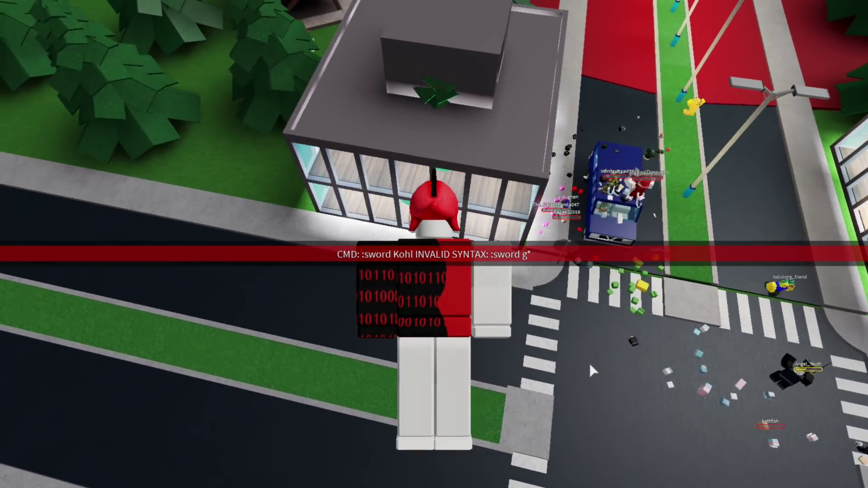
drag(589, 361, 585, 361)
key(s)
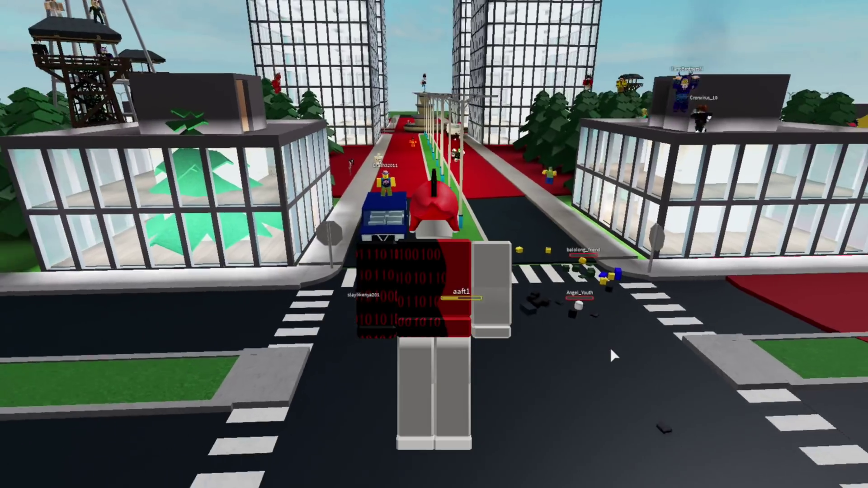
key(s)
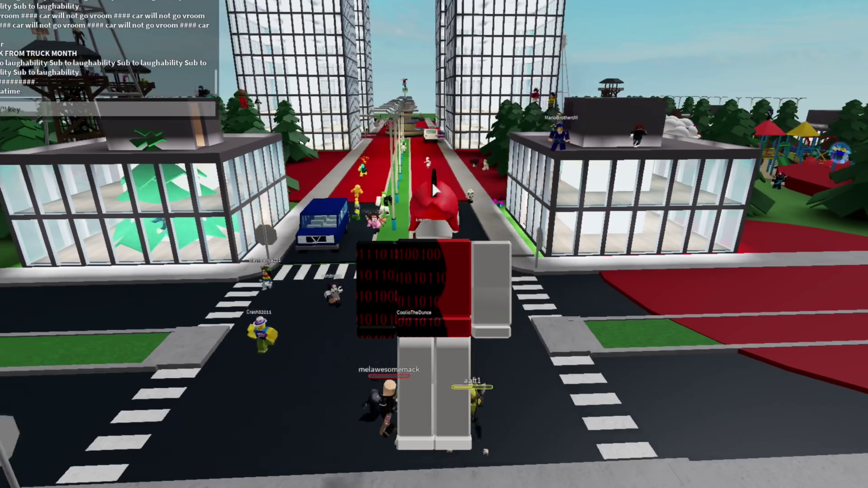
drag(432, 183, 436, 182)
key(s)
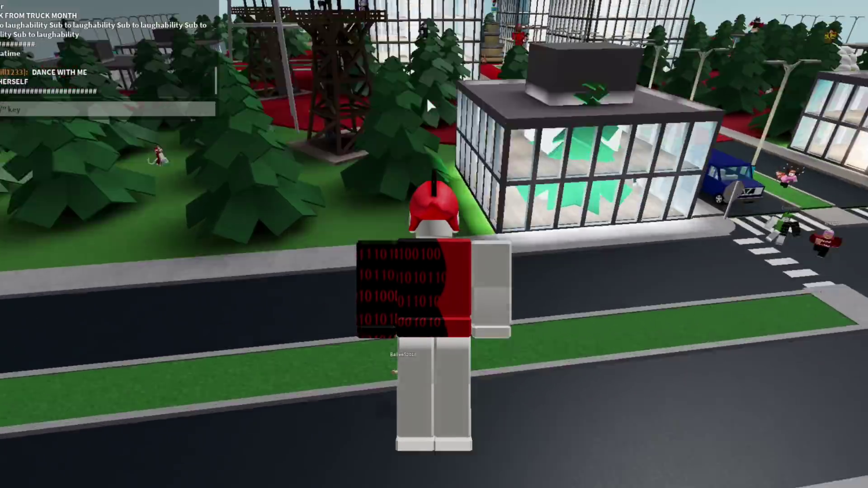
Fly over the crossroads and the city, then give every player a sword with the admin command "sword all"
scroll(427, 96, up, 3)
scroll(427, 96, down, 3)
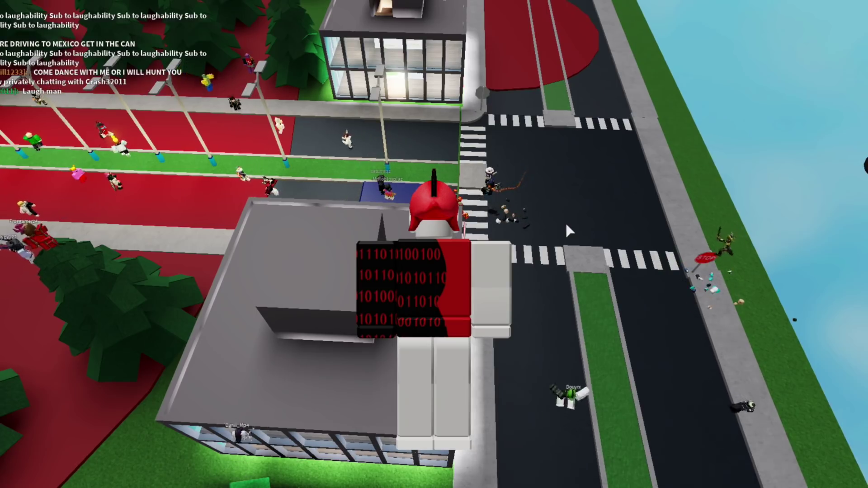
drag(598, 202, 552, 314)
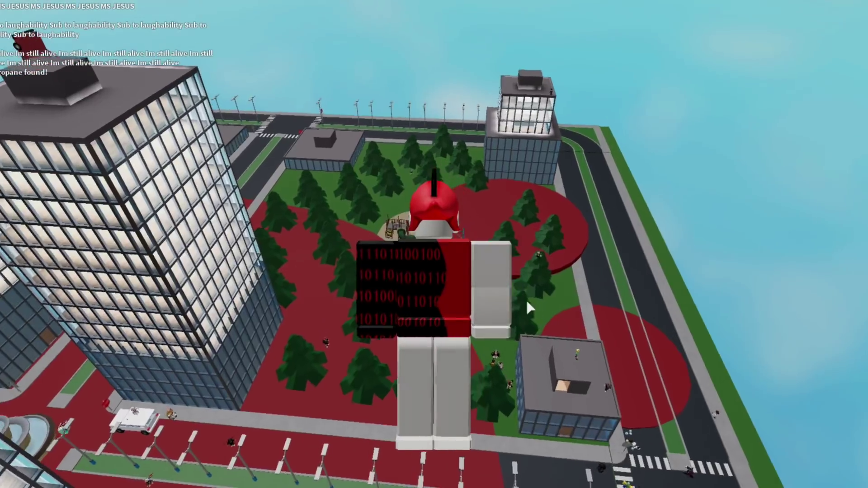
key(apostrophe)
text(sword all)
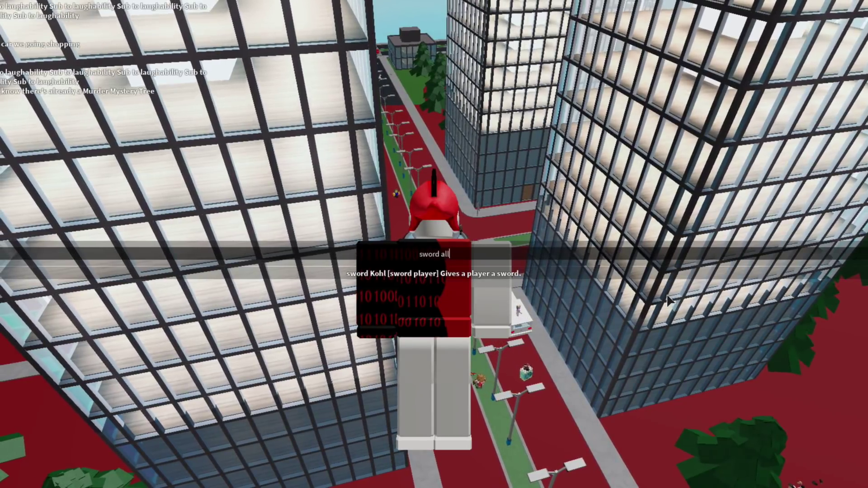
key(Return)
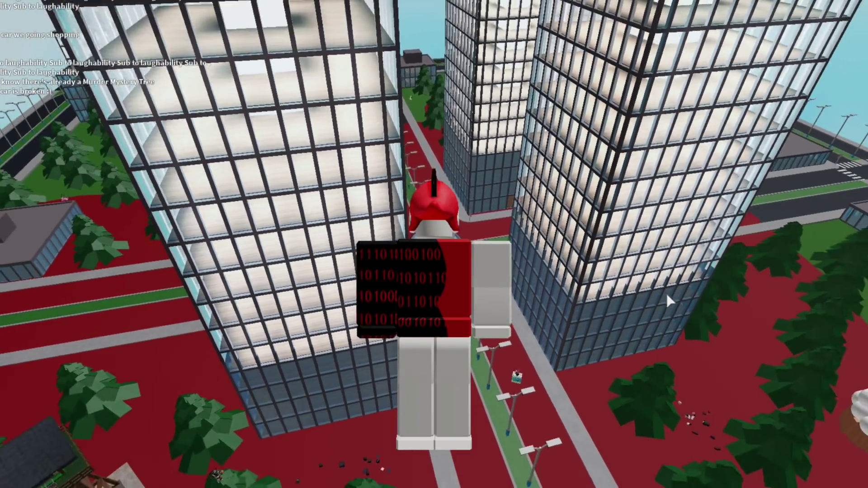
Ban every player from the server with the admin command "ban all"
scroll(666, 292, down, 5)
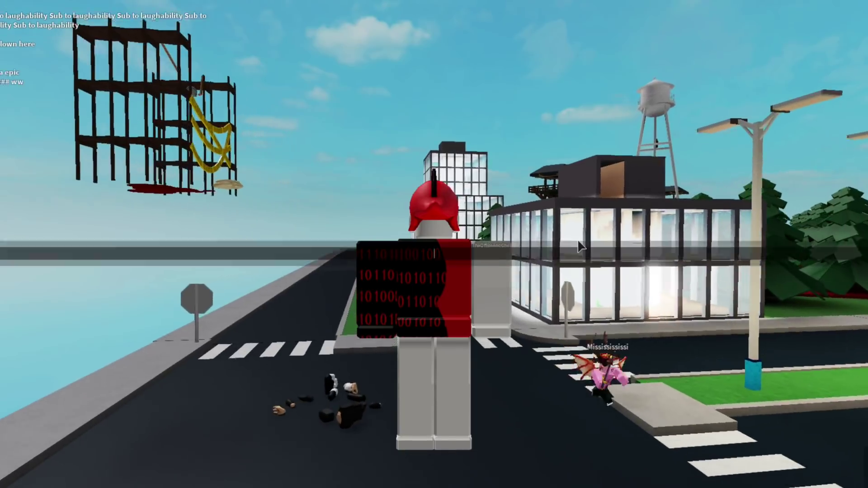
text(ban all)
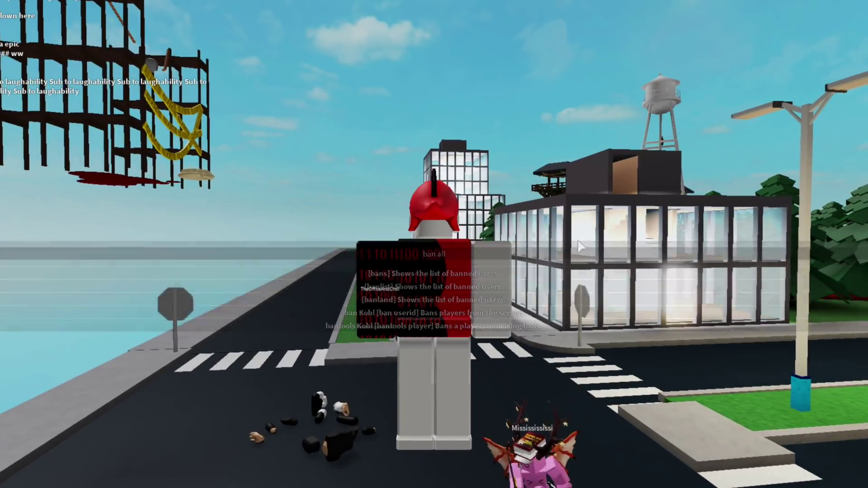
key(Return)
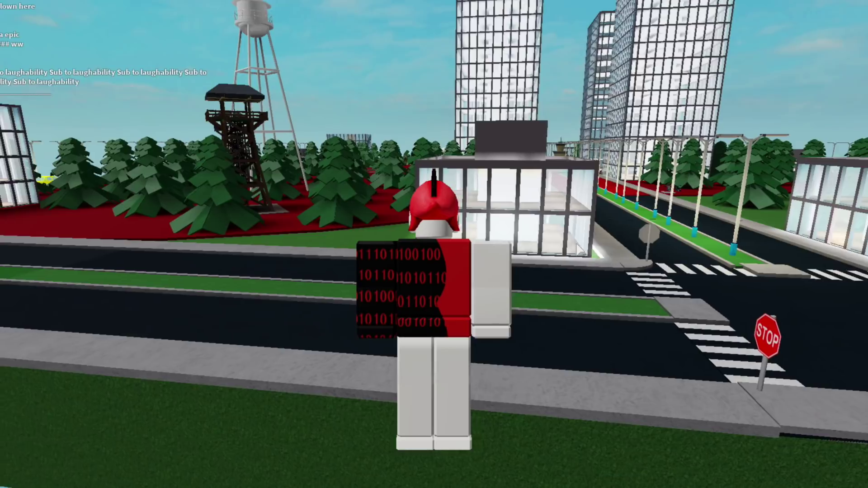
Leave the running game and go back to the heading of the MURDER MYSTERY 3 game page
key(Escape)
key(l)
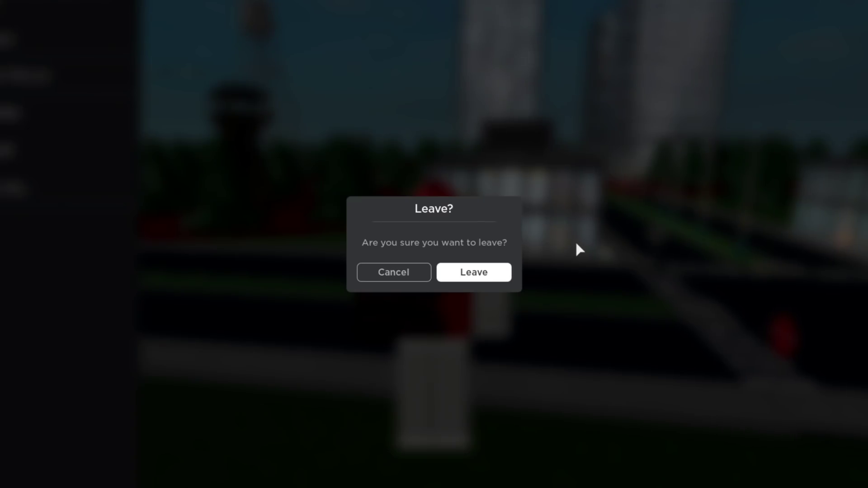
key(Return)
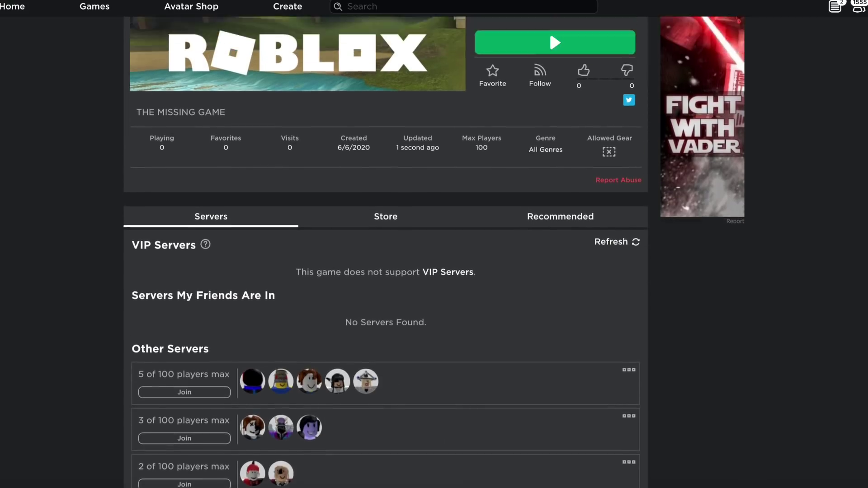
scroll(386, 245, up, 4)
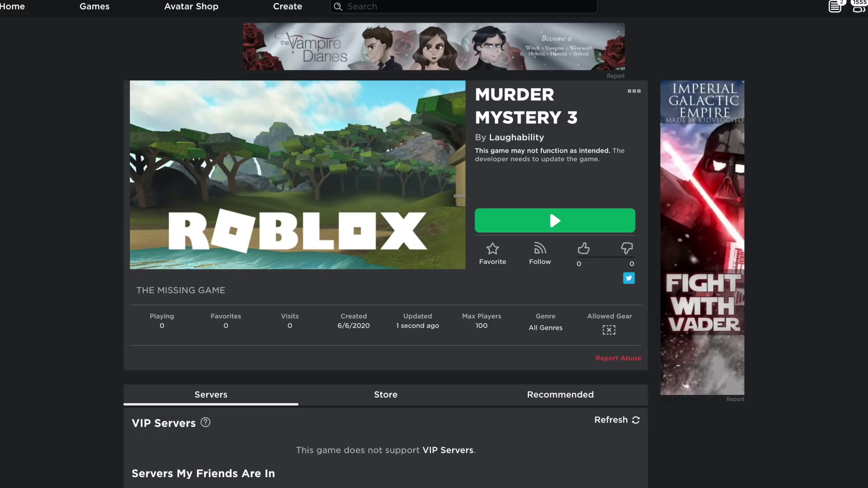